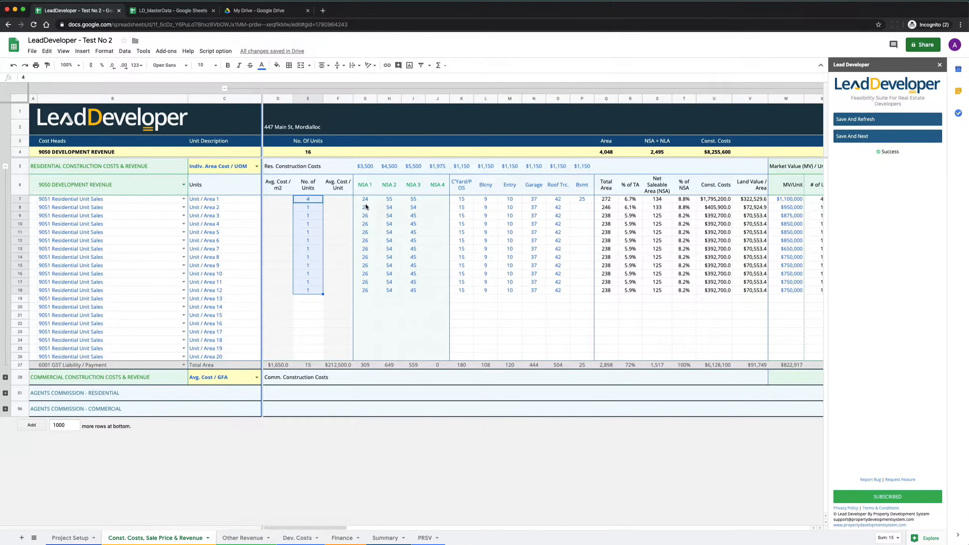
Step: Review the residential unit counts, market values, construction and sales summary, and agent's commission columns
{"action": "scroll", "coordinate": [366, 206], "scroll_direction": "right", "scroll_amount": 5}
{"action": "scroll", "coordinate": [366, 207], "scroll_direction": "right", "scroll_amount": 3}
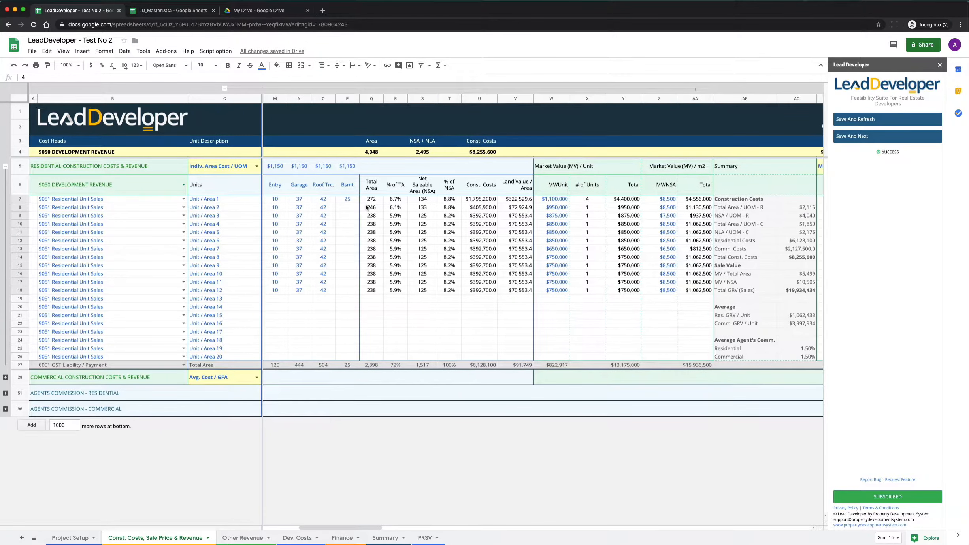
{"action": "scroll", "coordinate": [514, 202], "scroll_direction": "right", "scroll_amount": 3}
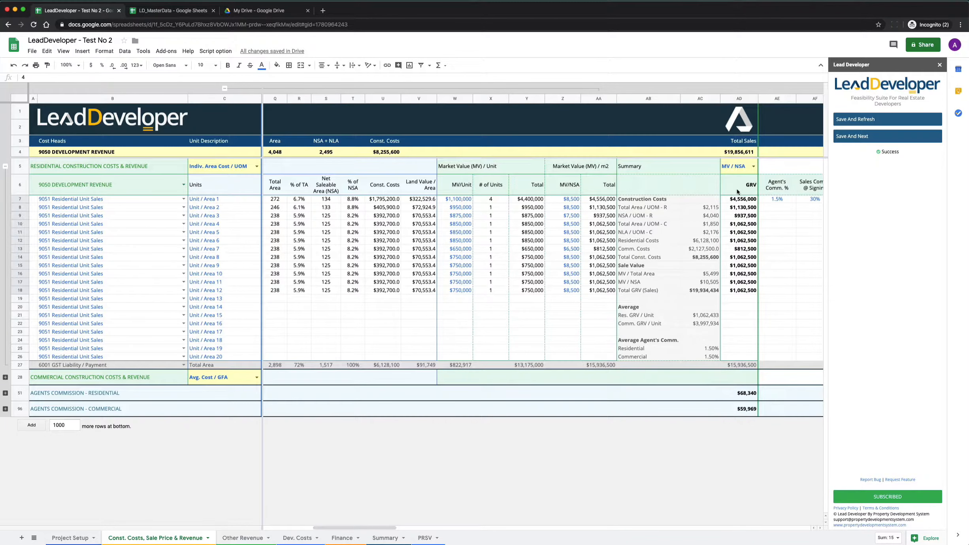
{"action": "scroll", "coordinate": [737, 189], "scroll_direction": "right", "scroll_amount": 2}
{"action": "scroll", "coordinate": [731, 203], "scroll_direction": "right", "scroll_amount": 3}
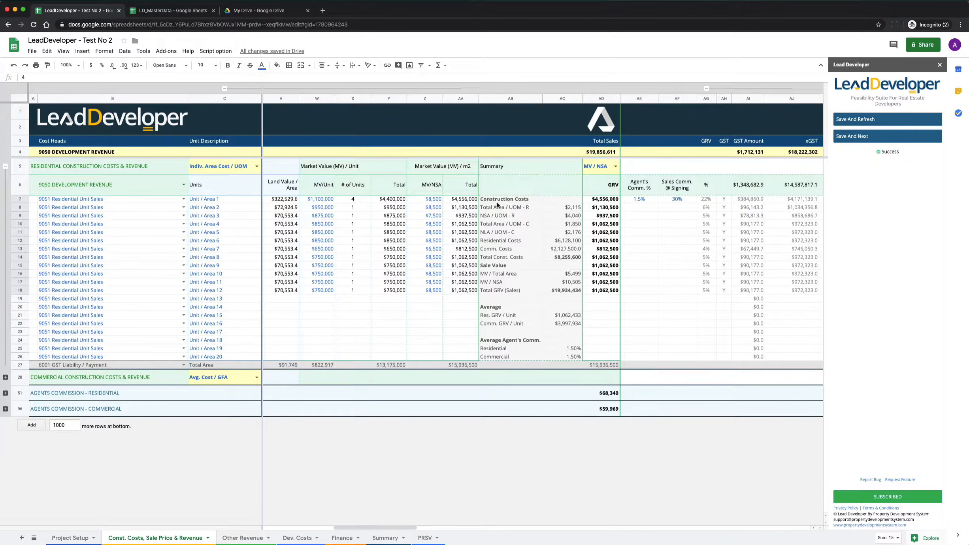
{"action": "left_click_drag", "start_coordinate": [497, 202], "coordinate": [552, 356]}
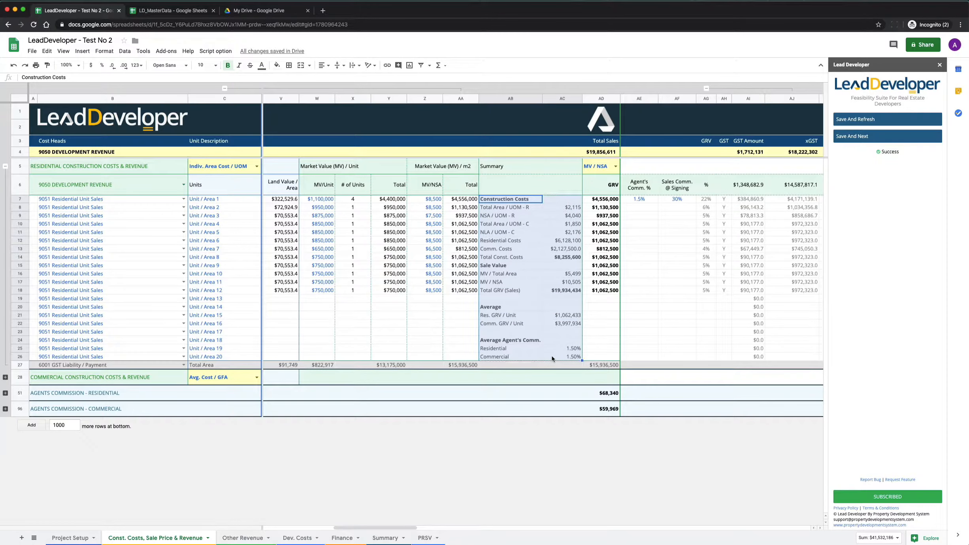
{"action": "scroll", "coordinate": [538, 279], "scroll_direction": "right", "scroll_amount": 5}
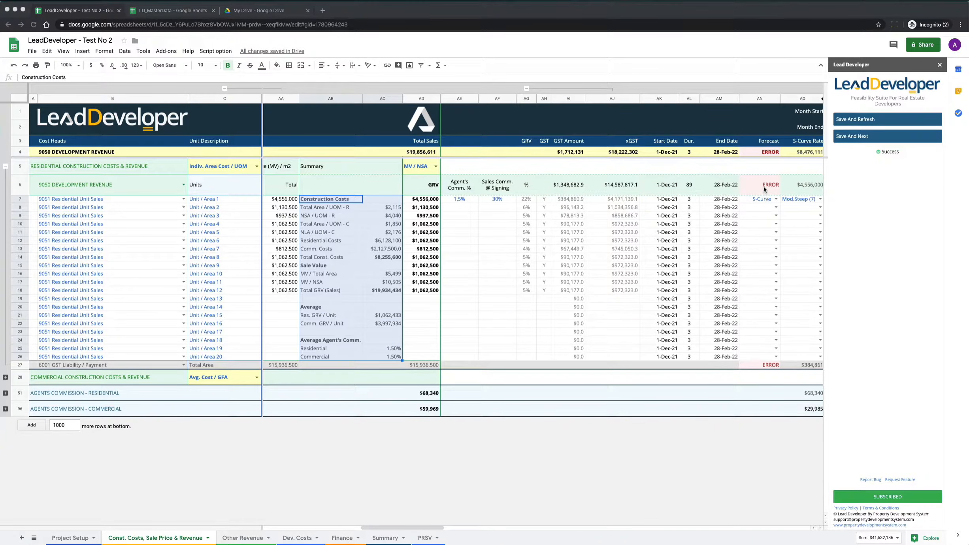
{"action": "left_click", "coordinate": [462, 200]}
{"action": "scroll", "coordinate": [462, 200], "scroll_direction": "left", "scroll_amount": 5}
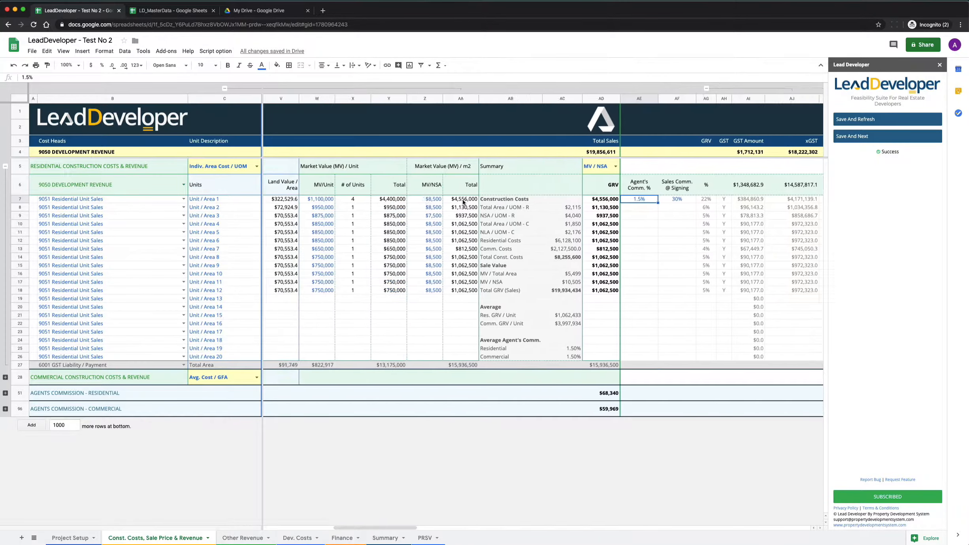
{"action": "scroll", "coordinate": [403, 200], "scroll_direction": "left", "scroll_amount": 15}
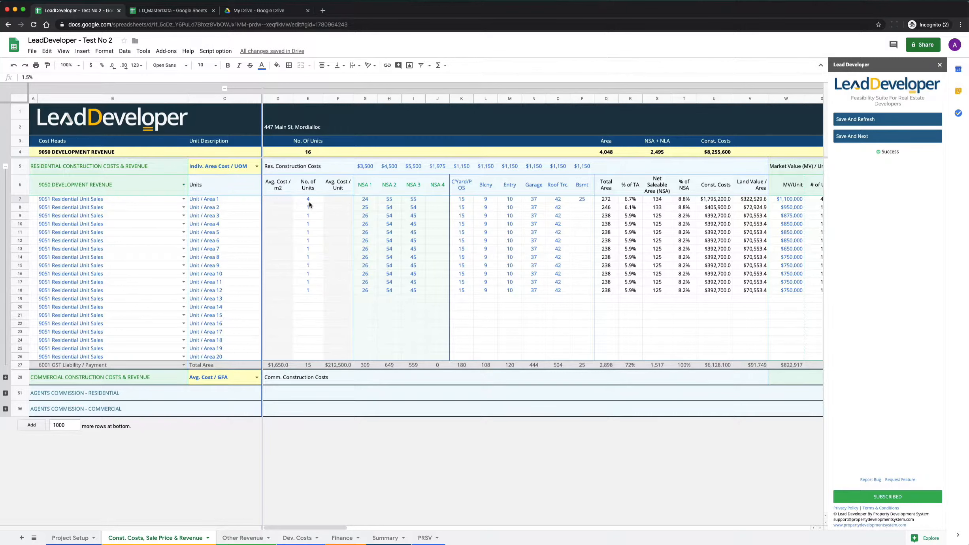
{"action": "left_click", "coordinate": [296, 292]}
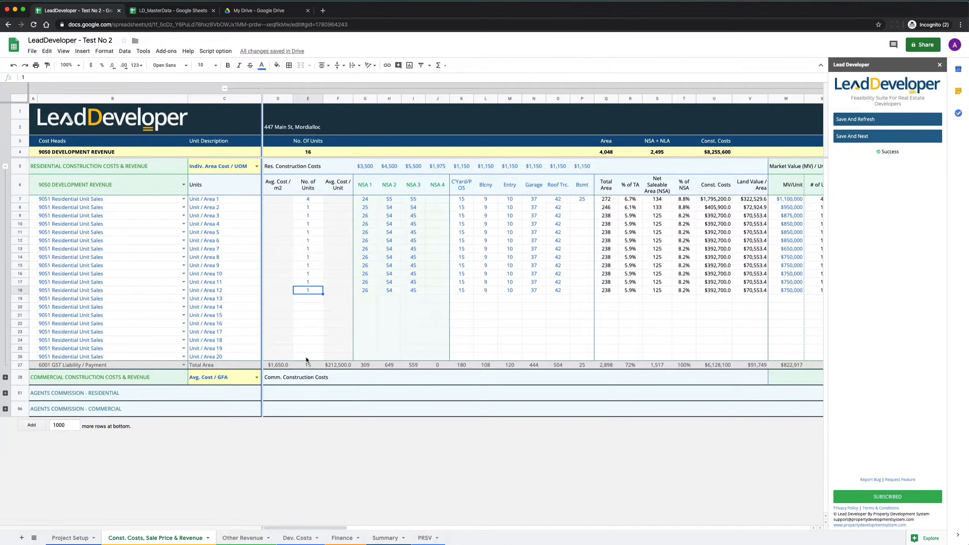
Step: Fill the 1.5% agent's commission from Unit / Area 1 down through Unit / Area 12
{"action": "scroll", "coordinate": [397, 271], "scroll_direction": "right", "scroll_amount": 15}
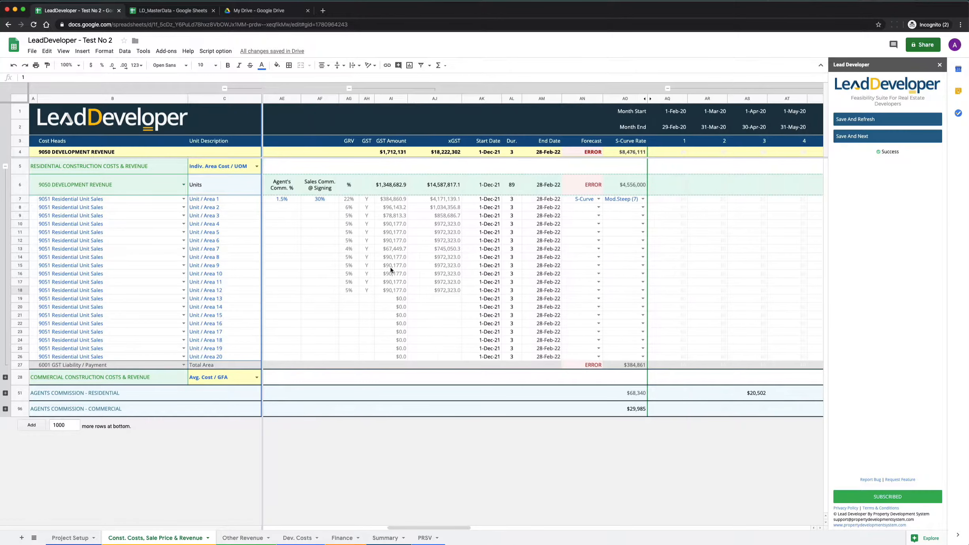
{"action": "left_click", "coordinate": [431, 199]}
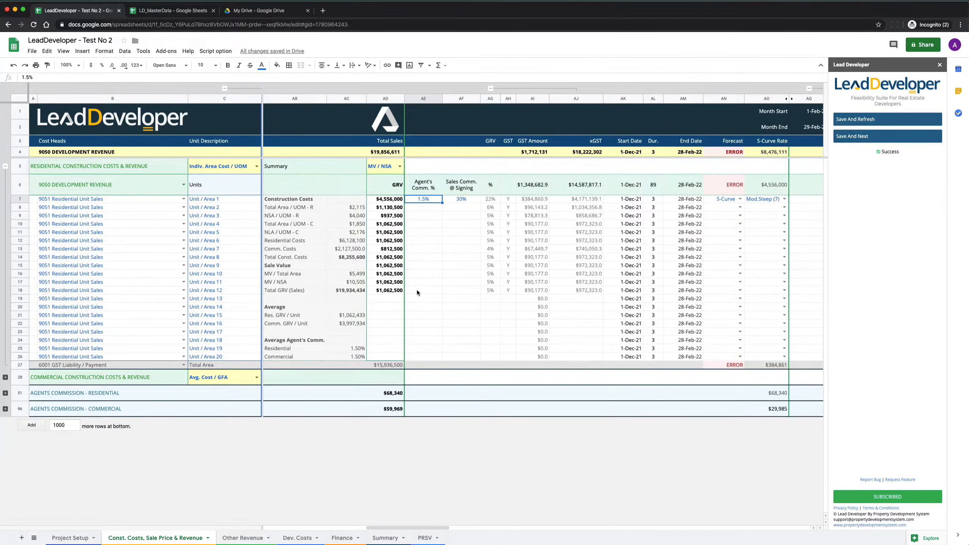
{"action": "key", "text": "shift+Down"}
{"action": "key", "text": "shift+Down"}
{"action": "key", "text": "shift+Down"}
{"action": "key", "text": "shift+Down"}
{"action": "key", "text": "shift+Down"}
{"action": "key", "text": "shift+Down"}
{"action": "key", "text": "shift+Down"}
{"action": "key", "text": "shift+Down"}
{"action": "key", "text": "shift+Down"}
{"action": "key", "text": "shift+Down"}
{"action": "key", "text": "shift+Down"}
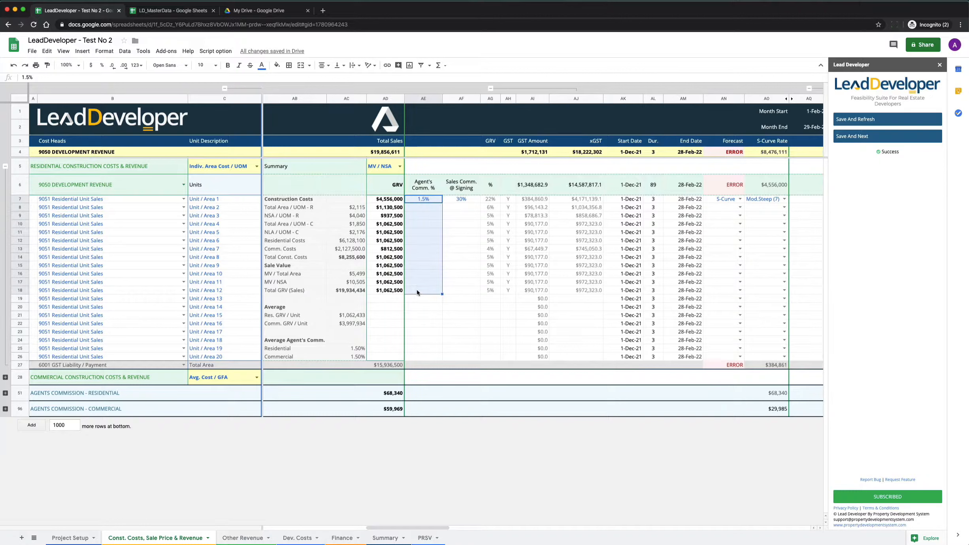
{"action": "key", "text": "super+d"}
{"action": "left_click", "coordinate": [424, 257]}
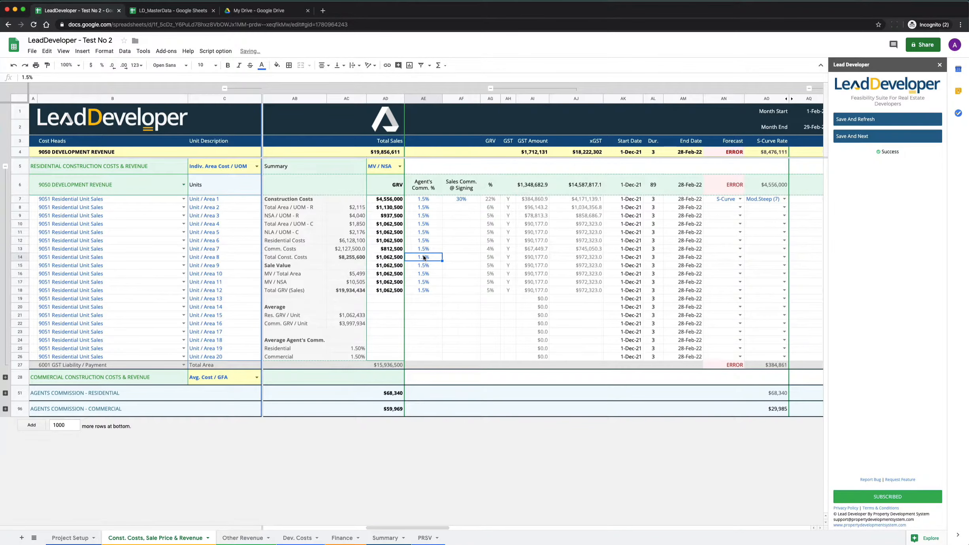
{"action": "left_click", "coordinate": [424, 290]}
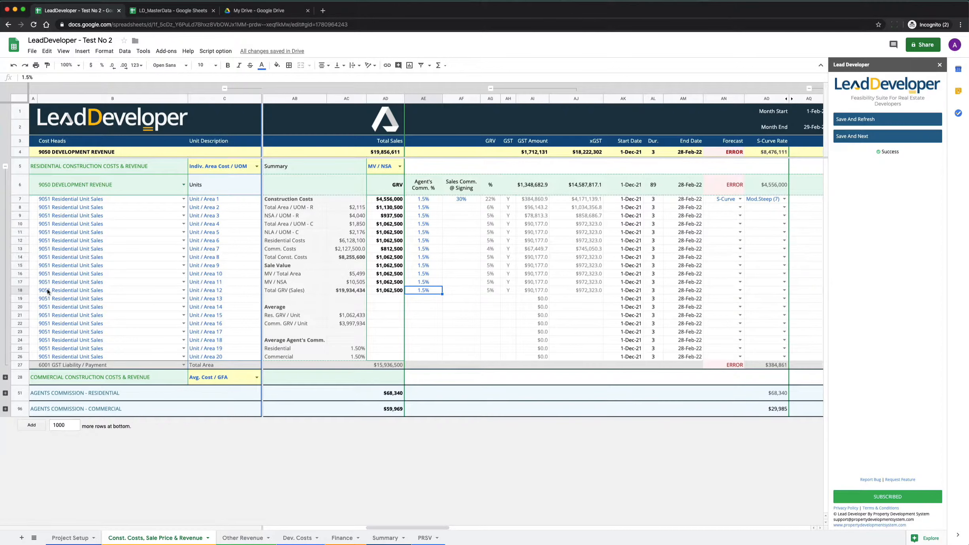
Step: Set the agent's commission to 5% for Unit / Area 1, 2 and 3
{"action": "left_click", "coordinate": [431, 240]}
{"action": "left_click", "coordinate": [431, 201]}
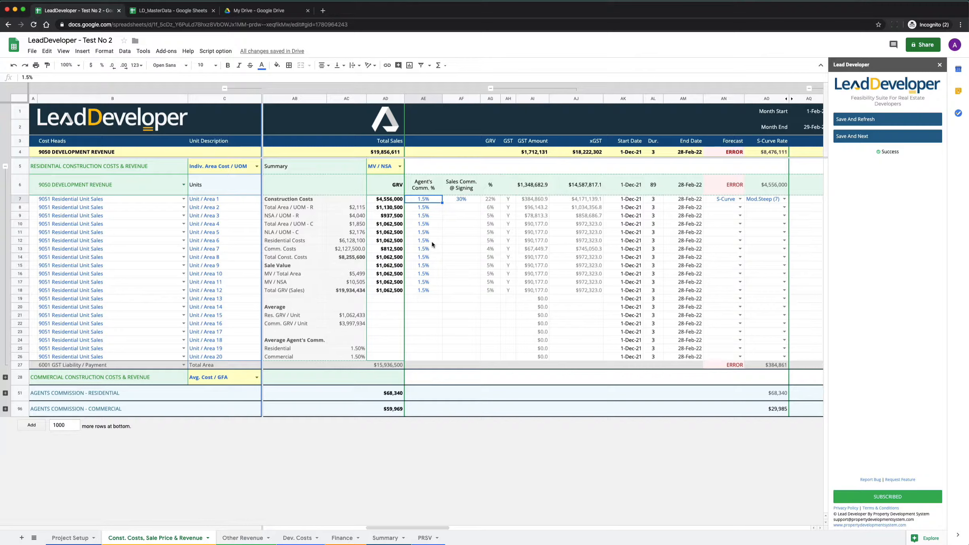
{"action": "type", "text": "5"}
{"action": "key", "text": "Return"}
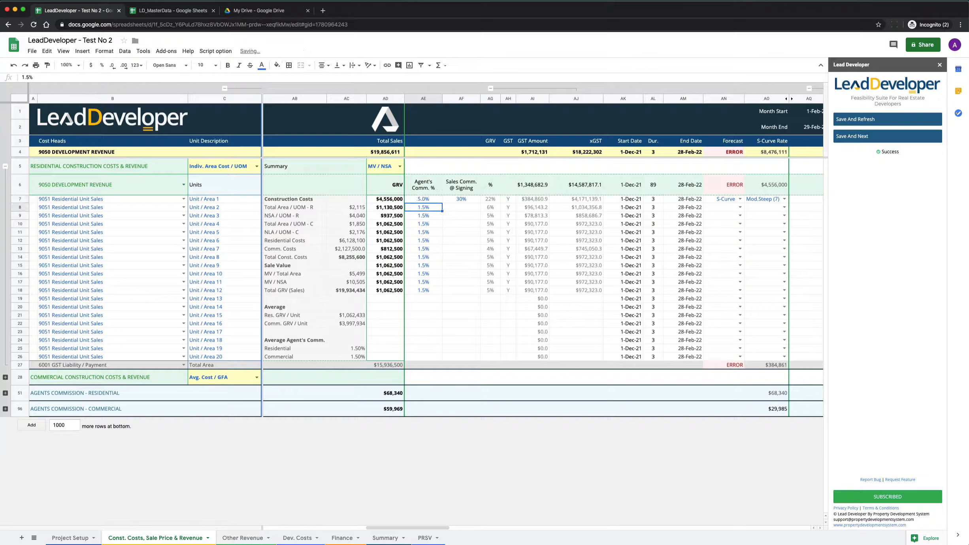
{"action": "type", "text": "5"}
{"action": "key", "text": "Return"}
{"action": "type", "text": "5"}
{"action": "key", "text": "Return"}
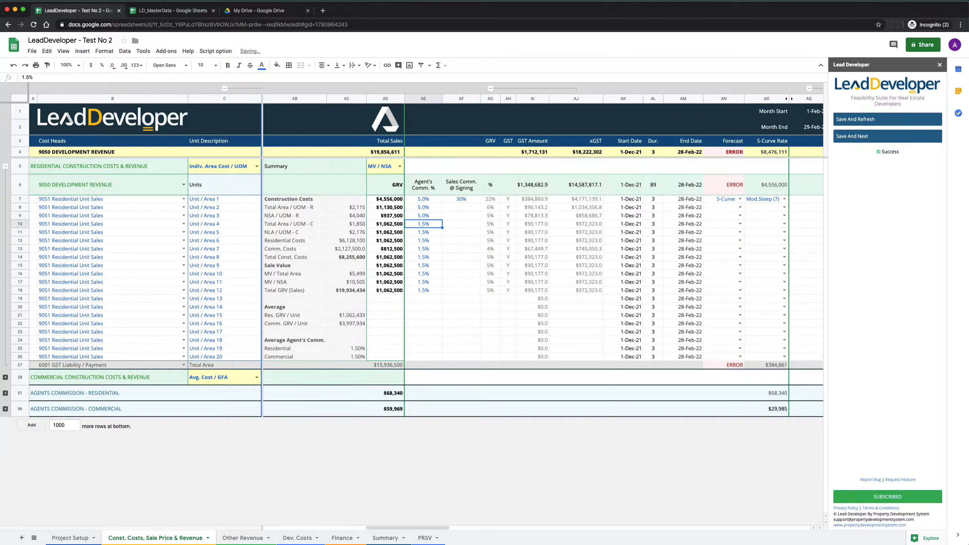
{"action": "key", "text": "Right"}
{"action": "key", "text": "Up"}
{"action": "key", "text": "Up"}
{"action": "key", "text": "Up"}
{"action": "key", "text": "Down"}
{"action": "key", "text": "Down"}
{"action": "key", "text": "Down"}
{"action": "key", "text": "Down"}
{"action": "key", "text": "Down"}
{"action": "key", "text": "Down"}
{"action": "key", "text": "Down"}
{"action": "key", "text": "Down"}
{"action": "key", "text": "Down"}
{"action": "key", "text": "Down"}
{"action": "key", "text": "Down"}
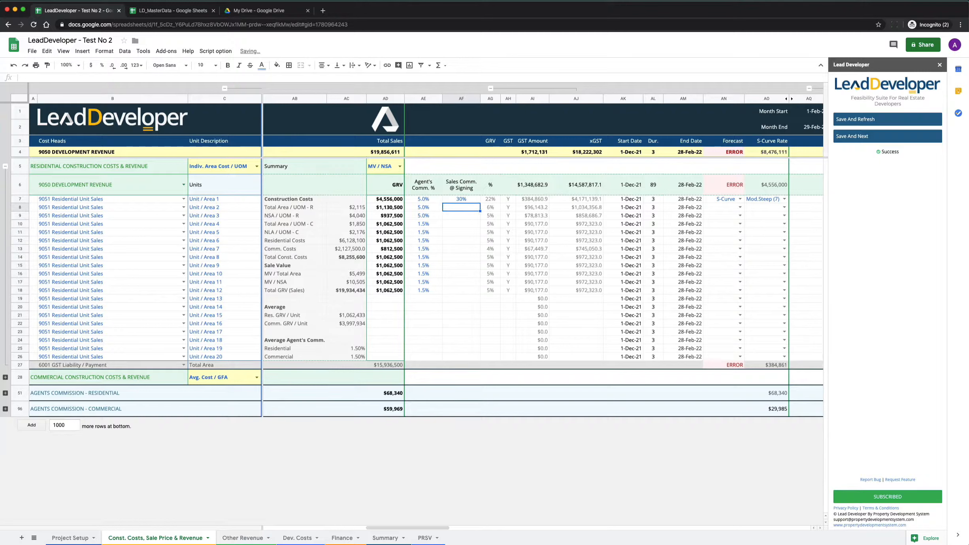
{"action": "key", "text": "Up"}
{"action": "key", "text": "Up"}
{"action": "key", "text": "Up"}
{"action": "key", "text": "Up"}
{"action": "key", "text": "Up"}
{"action": "key", "text": "Up"}
{"action": "key", "text": "Up"}
{"action": "key", "text": "Up"}
{"action": "key", "text": "Up"}
{"action": "key", "text": "Up"}
{"action": "key", "text": "Up"}
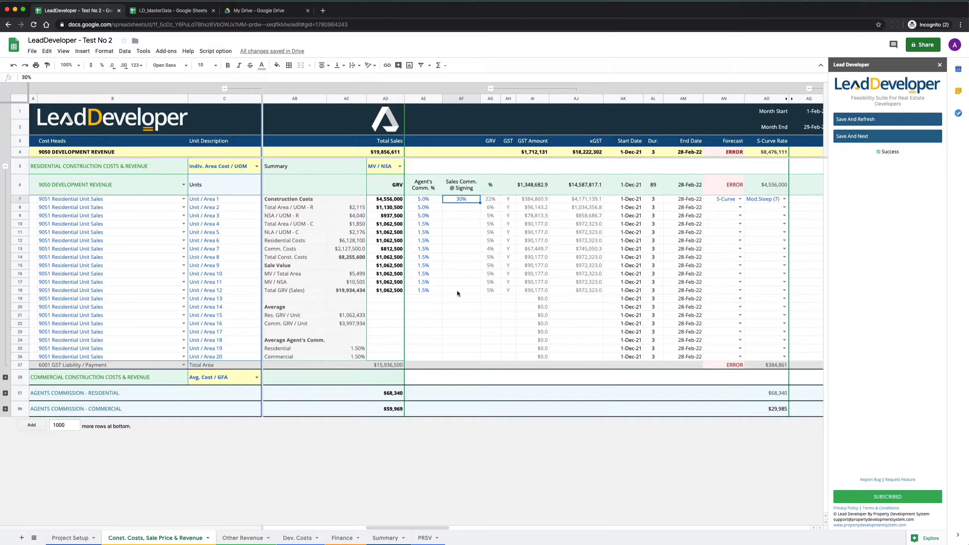
Step: Set the sales commission at signing to 50% for Unit / Area 2 through Unit / Area 12
{"action": "left_click", "coordinate": [463, 210]}
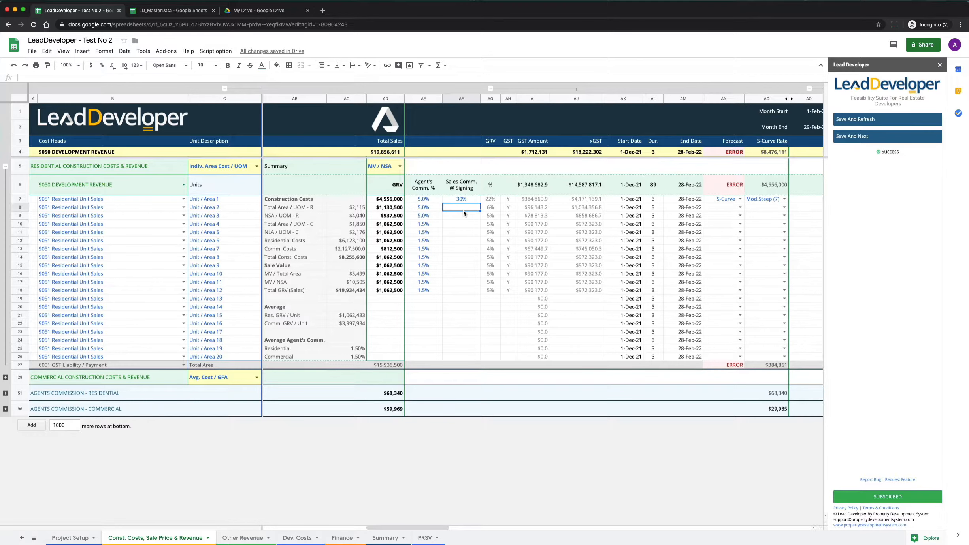
{"action": "type", "text": "50"}
{"action": "key", "text": "Return"}
{"action": "type", "text": "50"}
{"action": "key", "text": "Return"}
{"action": "type", "text": "0"}
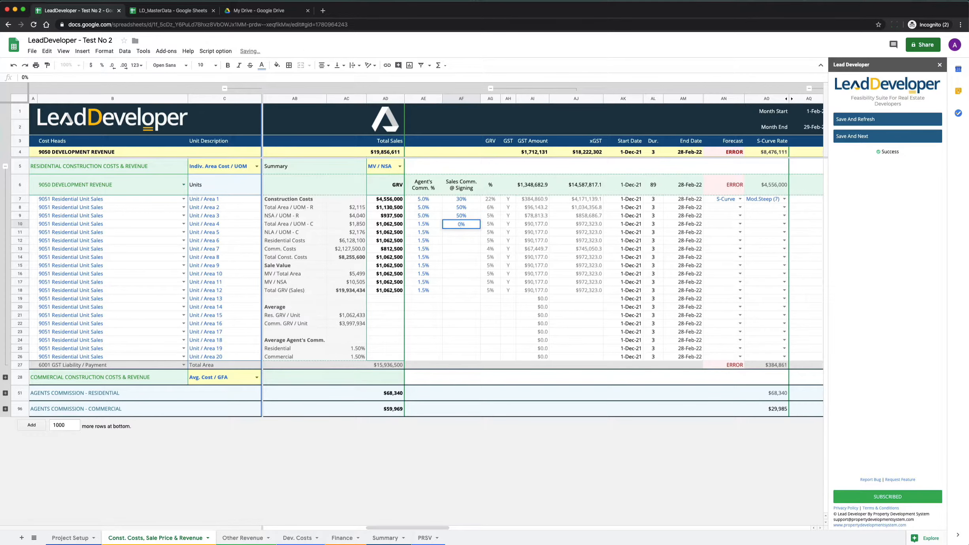
{"action": "left_click_drag", "start_coordinate": [461, 215], "coordinate": [462, 292]}
{"action": "key", "text": "super+d"}
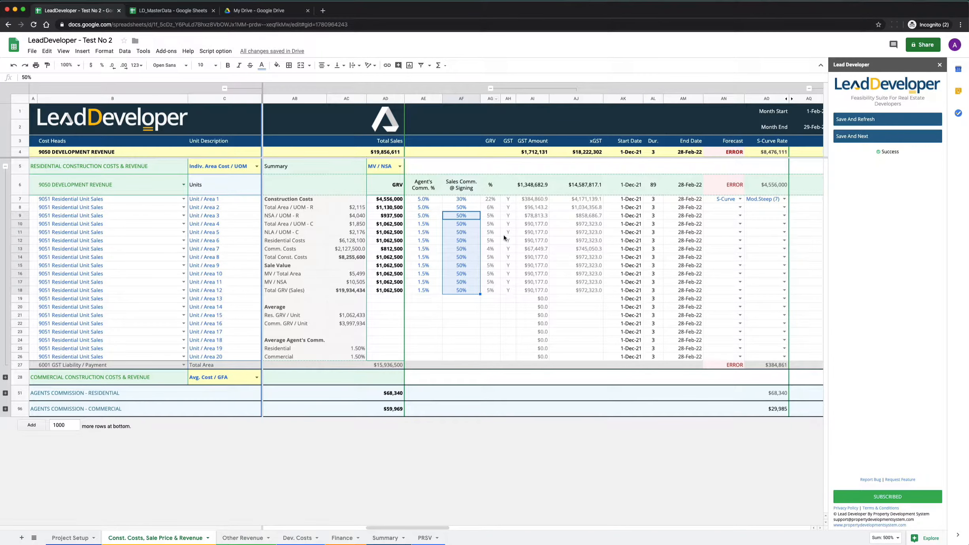
Step: Collapse the grouped GST columns AH to AJ
{"action": "left_click", "coordinate": [497, 224]}
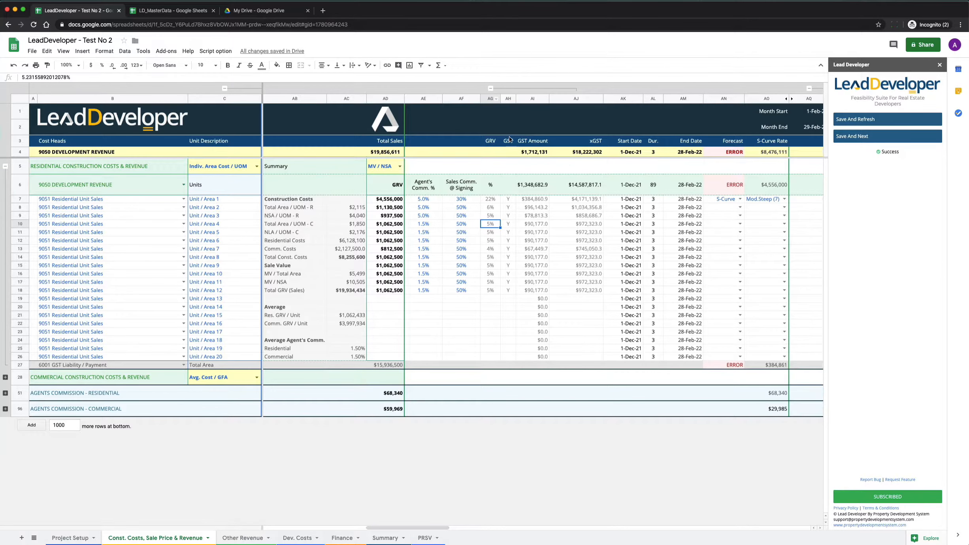
{"action": "left_click", "coordinate": [508, 98]}
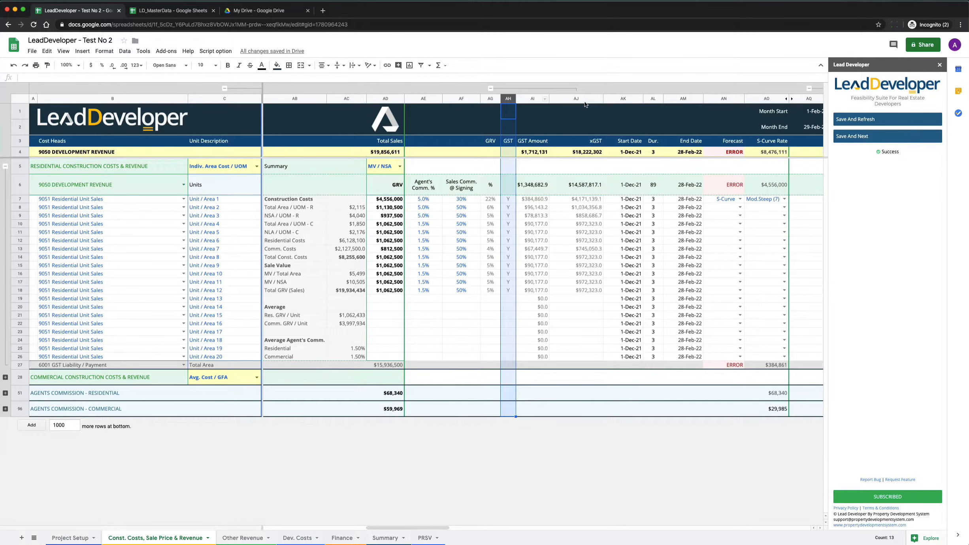
{"action": "left_click", "coordinate": [491, 88]}
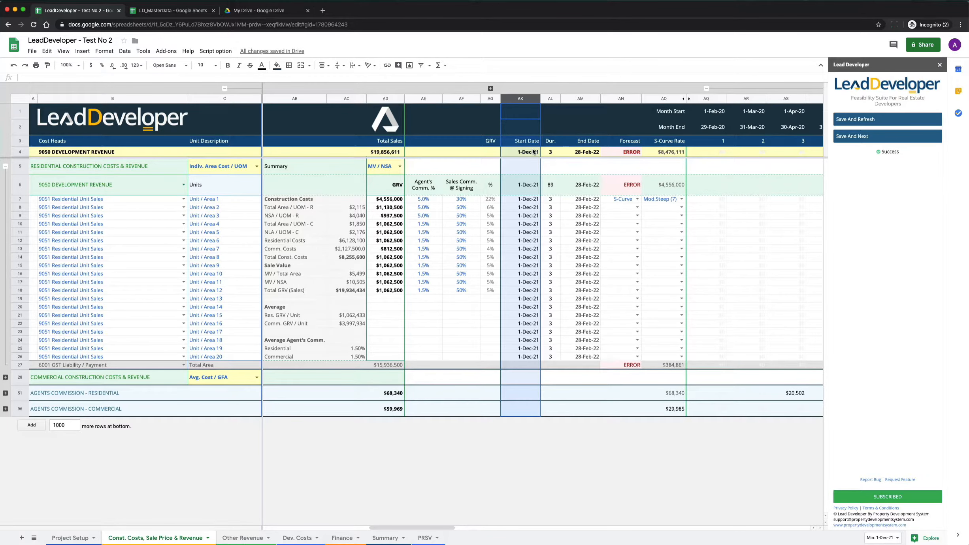
Step: Examine the start dates, the monthly cash flow columns and the commission-at-signing percentages for Unit / Area 1 to 12
{"action": "left_click", "coordinate": [529, 200]}
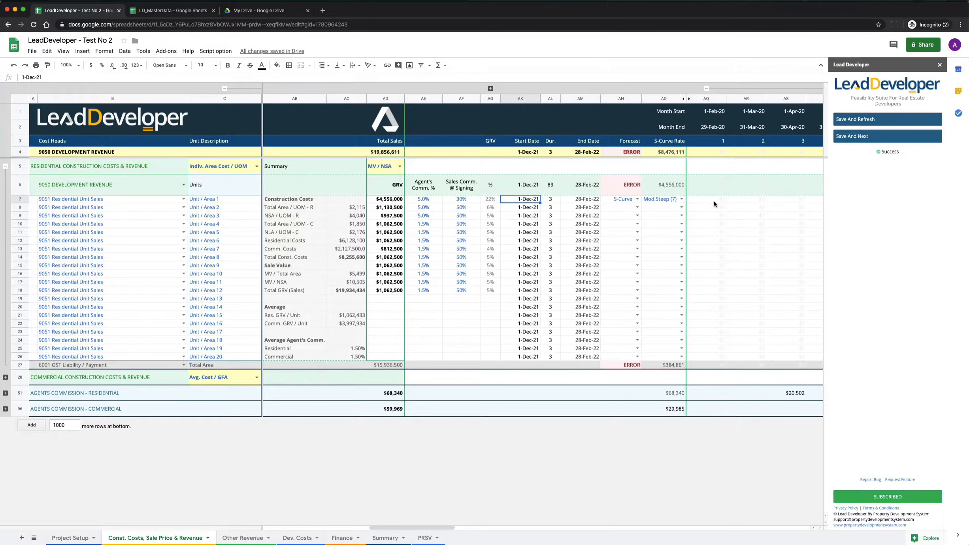
{"action": "scroll", "coordinate": [706, 212], "scroll_direction": "right", "scroll_amount": 10}
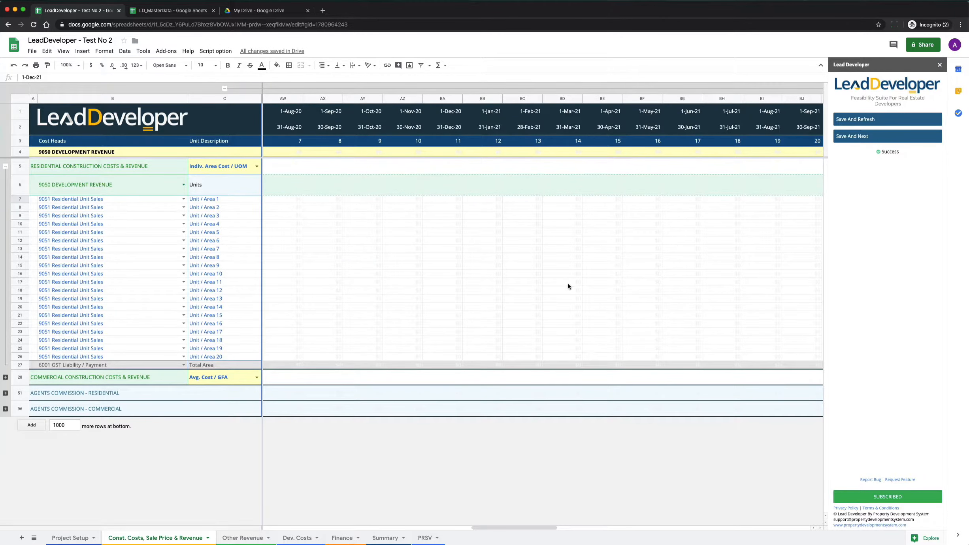
{"action": "scroll", "coordinate": [570, 286], "scroll_direction": "left", "scroll_amount": 12}
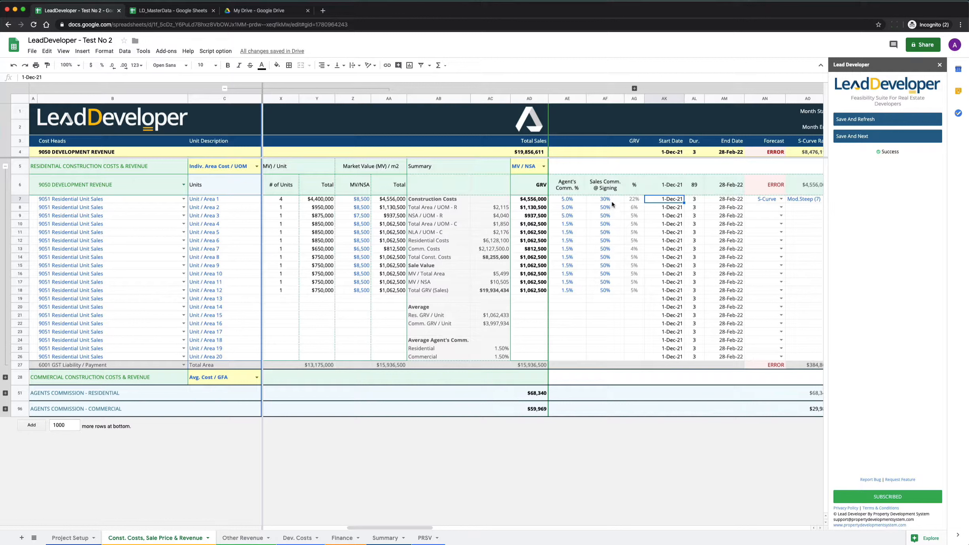
{"action": "left_click_drag", "start_coordinate": [605, 198], "coordinate": [609, 293]}
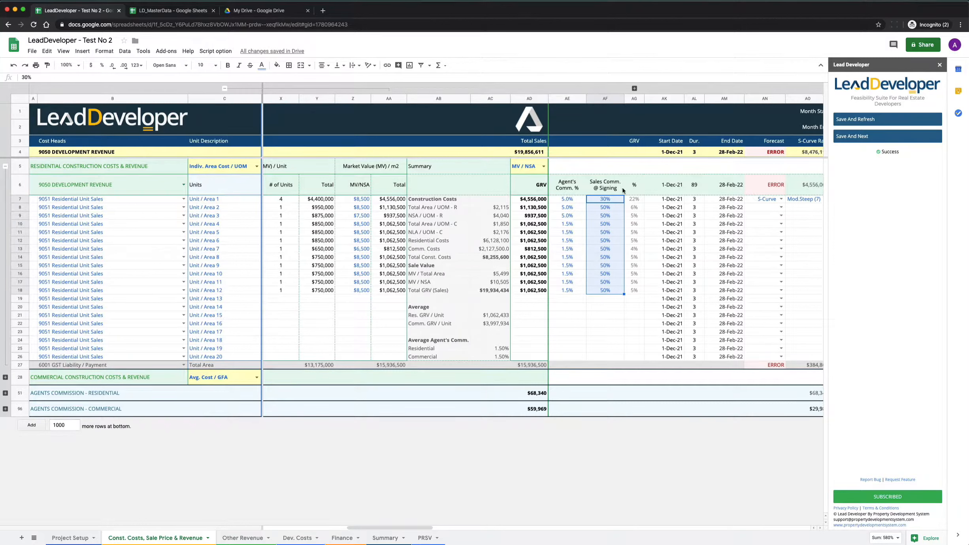
{"action": "scroll", "coordinate": [651, 229], "scroll_direction": "right", "scroll_amount": 5}
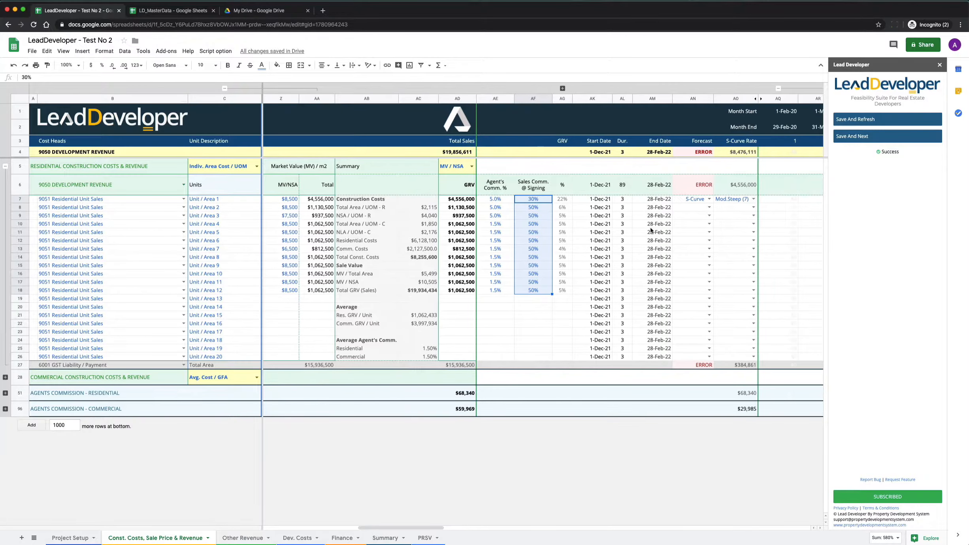
{"action": "scroll", "coordinate": [651, 229], "scroll_direction": "right", "scroll_amount": 1}
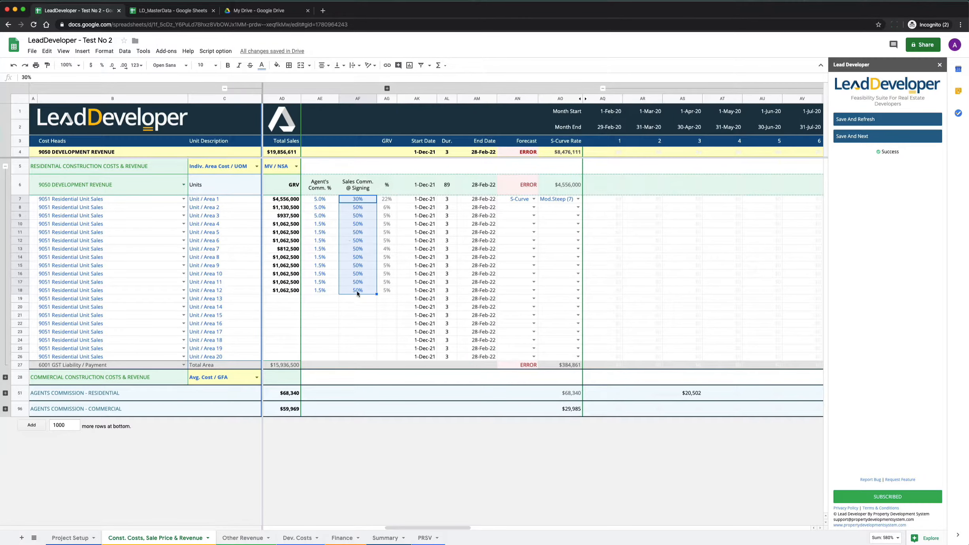
Step: Set the sales forecast to S-Curve for Unit / Area 2 and to Straight Line for Unit / Area 3
{"action": "left_click", "coordinate": [67, 65]}
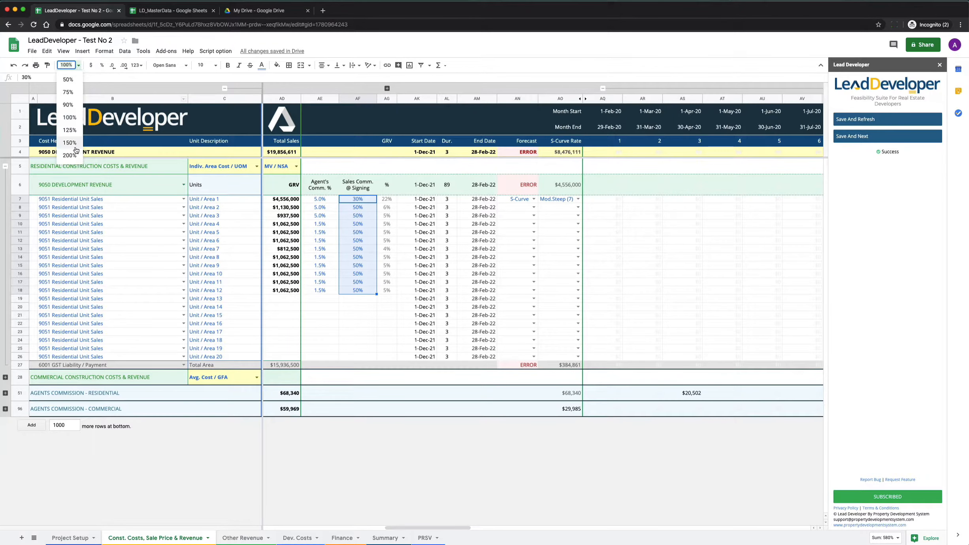
{"action": "left_click", "coordinate": [73, 130]}
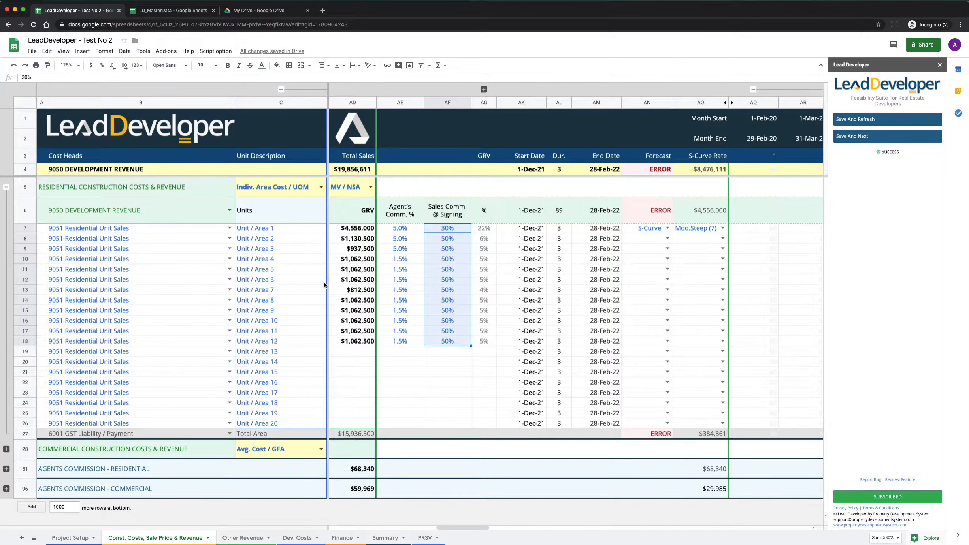
{"action": "left_click", "coordinate": [644, 242]}
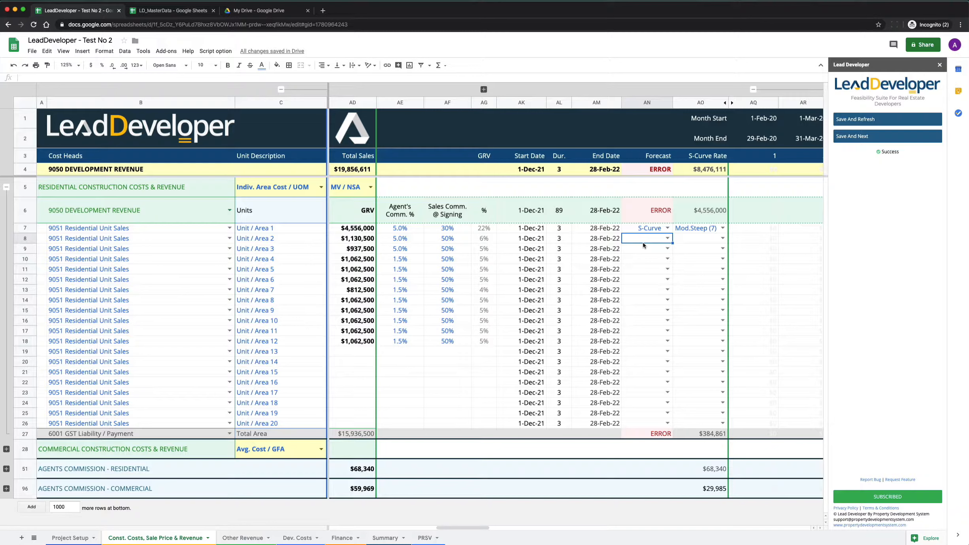
{"action": "left_click", "coordinate": [705, 238]}
{"action": "left_click", "coordinate": [720, 238]}
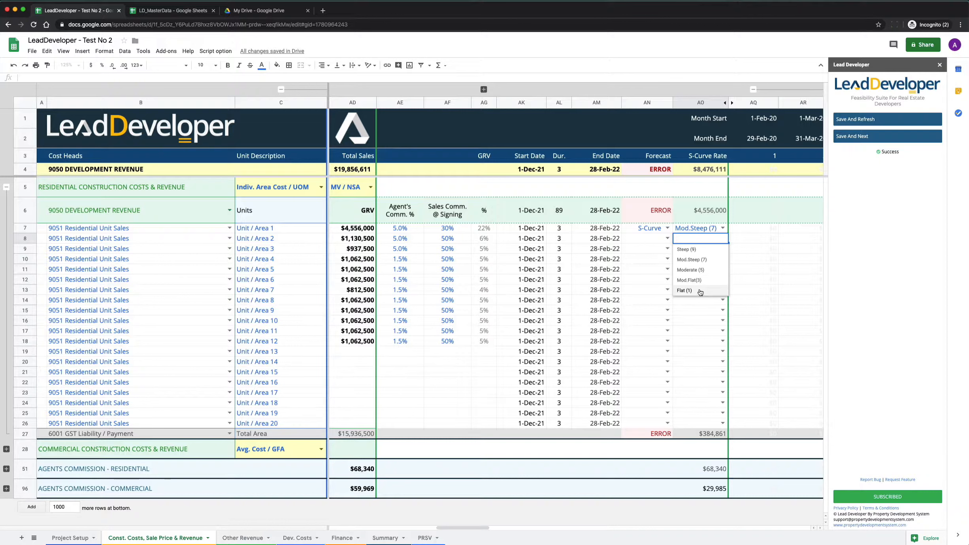
{"action": "left_click", "coordinate": [648, 239]}
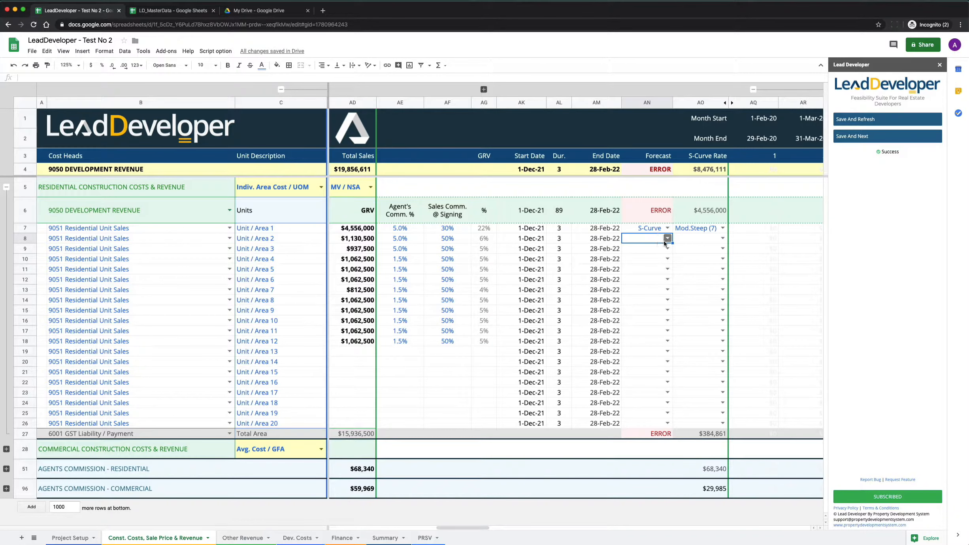
{"action": "double_click", "coordinate": [664, 240]}
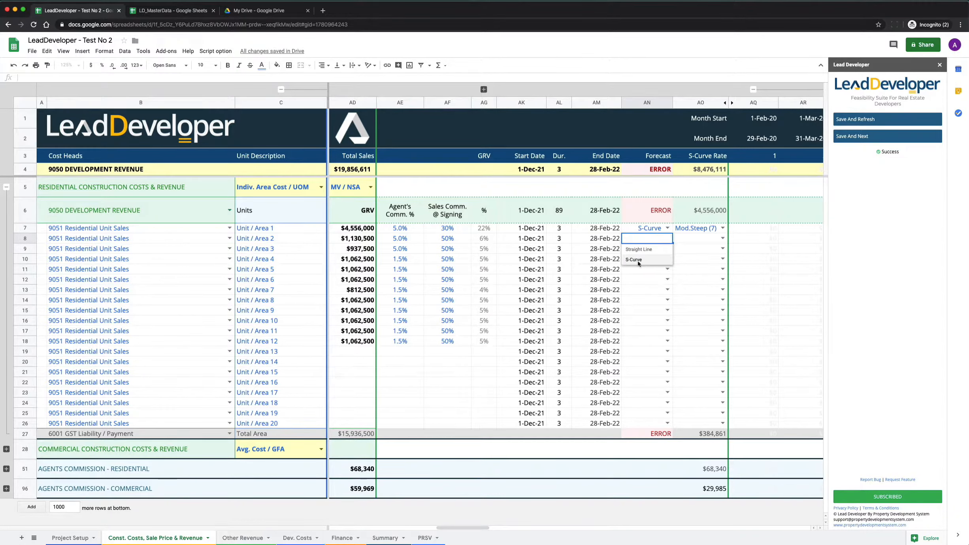
{"action": "left_click", "coordinate": [635, 259]}
{"action": "left_click", "coordinate": [668, 247]}
{"action": "left_click", "coordinate": [641, 260]}
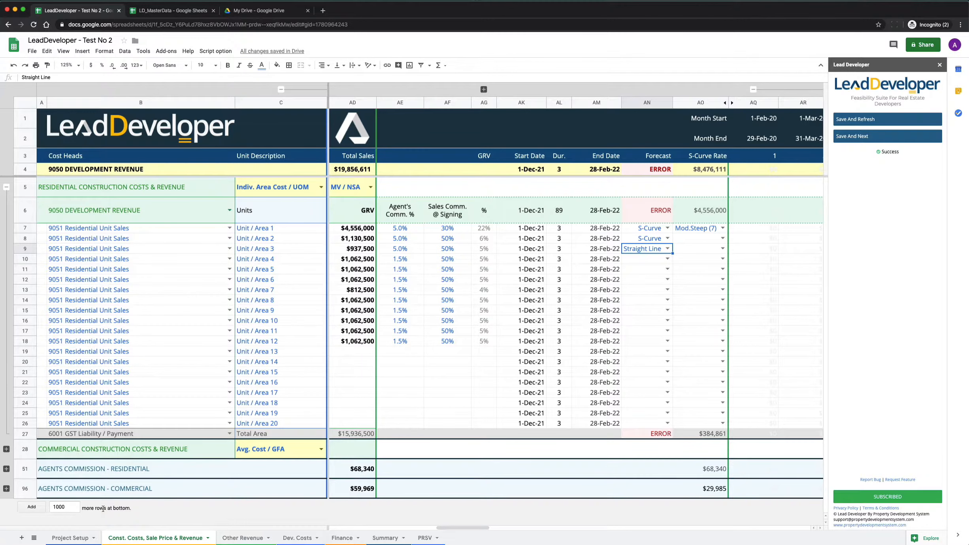
Step: Compare the construction end date, settlement buffer and loan repaid date in Project Setup with the unit sales dates and duration
{"action": "left_click", "coordinate": [70, 538]}
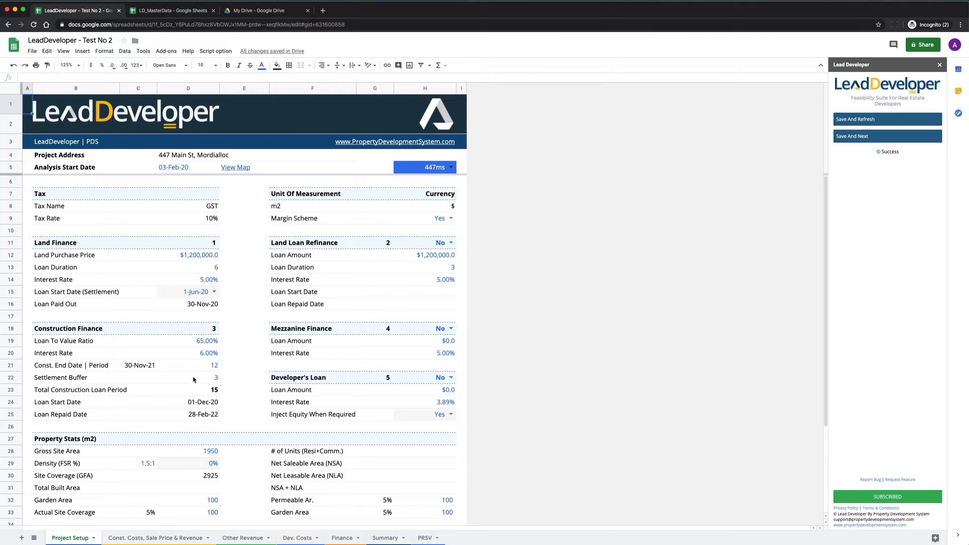
{"action": "left_click", "coordinate": [166, 540]}
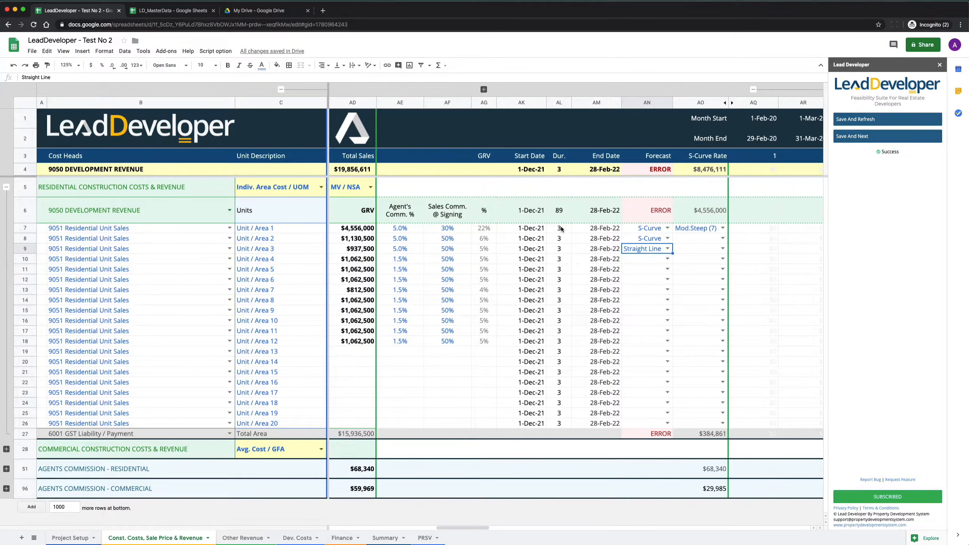
{"action": "left_click", "coordinate": [70, 539]}
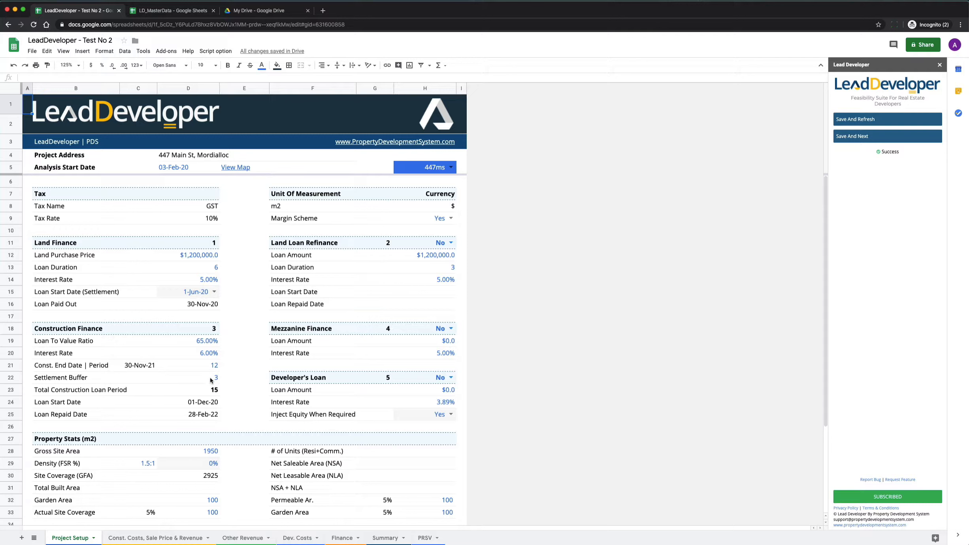
{"action": "left_click", "coordinate": [157, 538]}
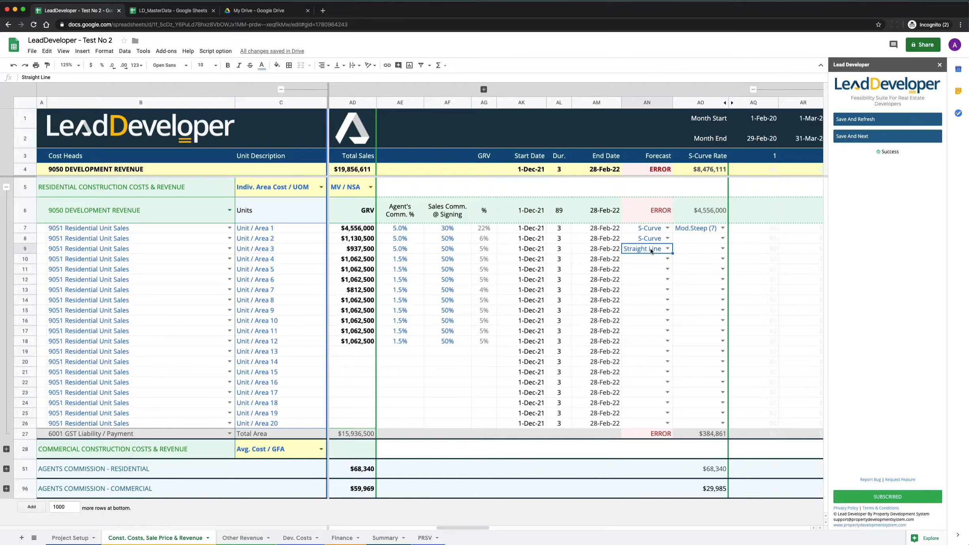
Step: Set Unit / Area 3's S-Curve rate to Flat (1) and its forecast to S-Curve
{"action": "left_click", "coordinate": [688, 252]}
{"action": "left_click", "coordinate": [723, 249]}
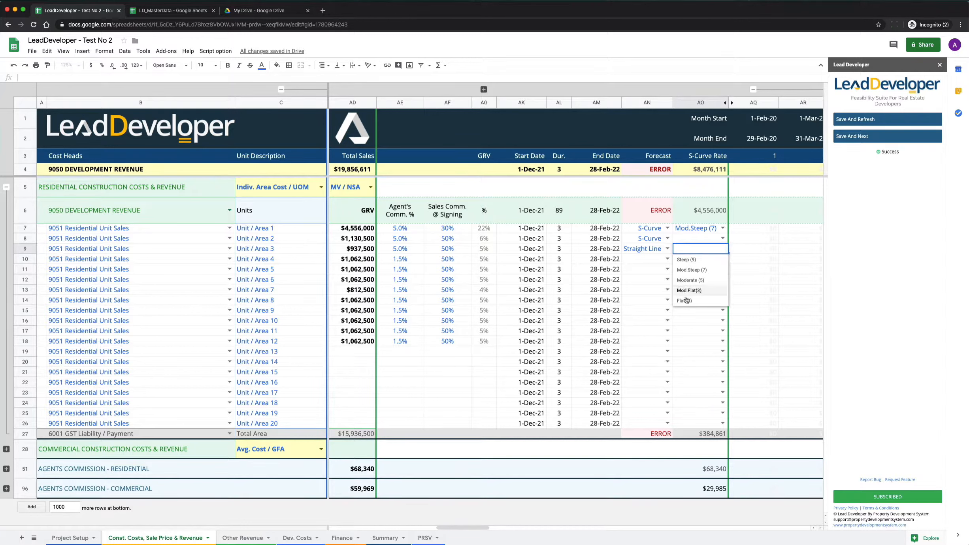
{"action": "left_click", "coordinate": [687, 301]}
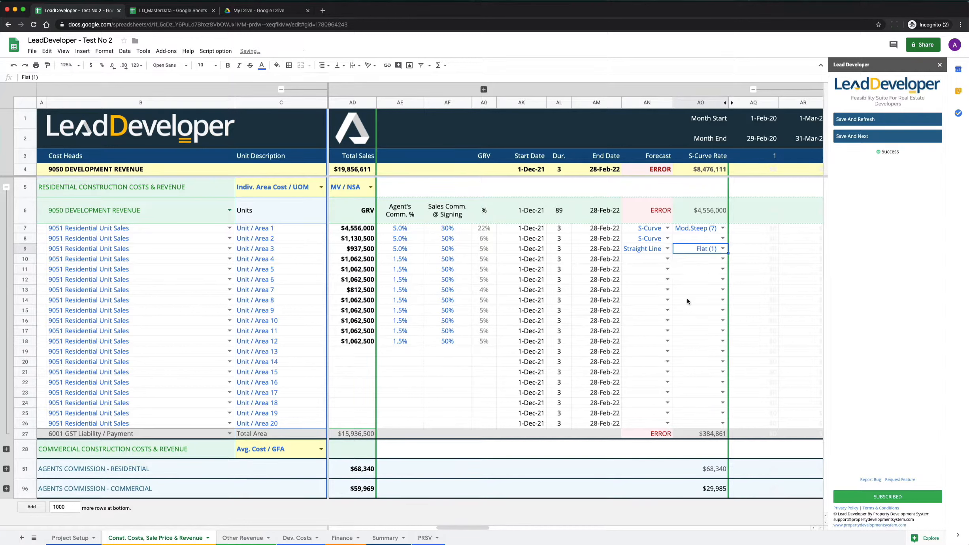
{"action": "left_click", "coordinate": [653, 249]}
{"action": "double_click", "coordinate": [653, 250]}
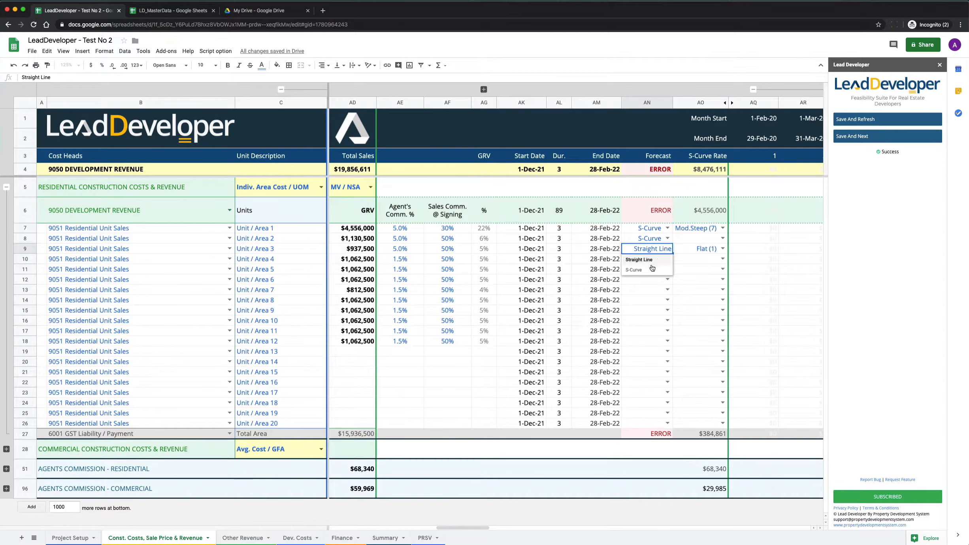
{"action": "left_click", "coordinate": [635, 270]}
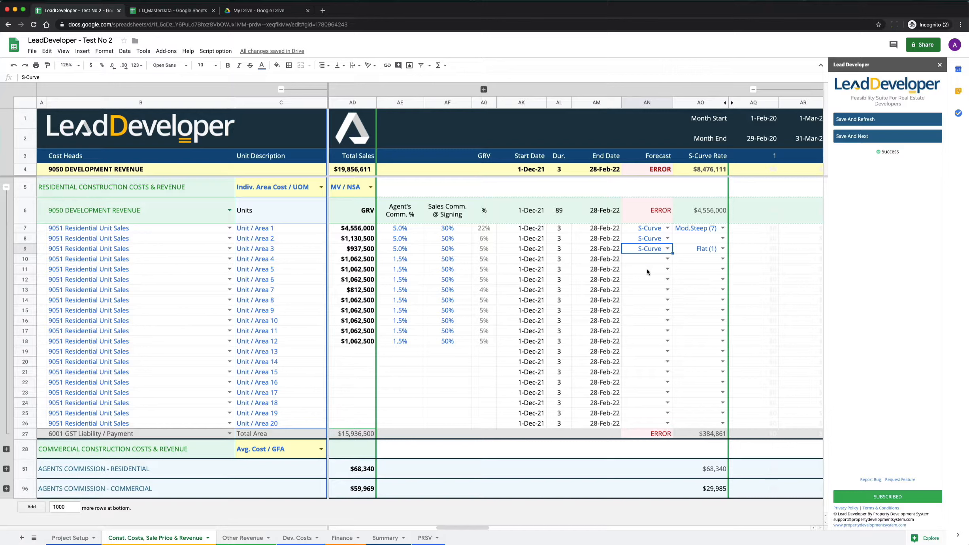
Step: Set the S-Curve rate to Flat (1) for Unit / Area 1 and Unit / Area 2
{"action": "left_click", "coordinate": [709, 229]}
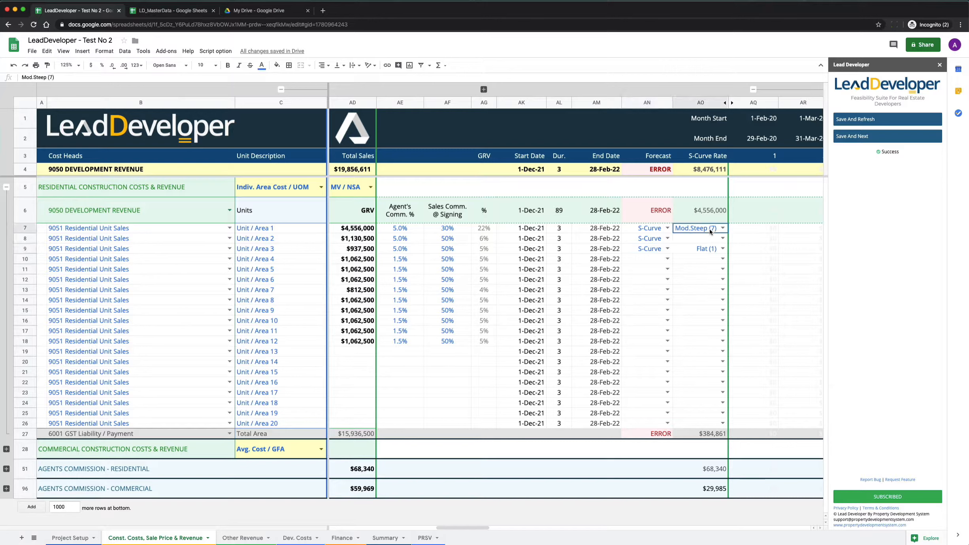
{"action": "left_click", "coordinate": [722, 228]}
{"action": "left_click", "coordinate": [687, 280]}
{"action": "left_click", "coordinate": [722, 239]}
{"action": "left_click", "coordinate": [688, 281]}
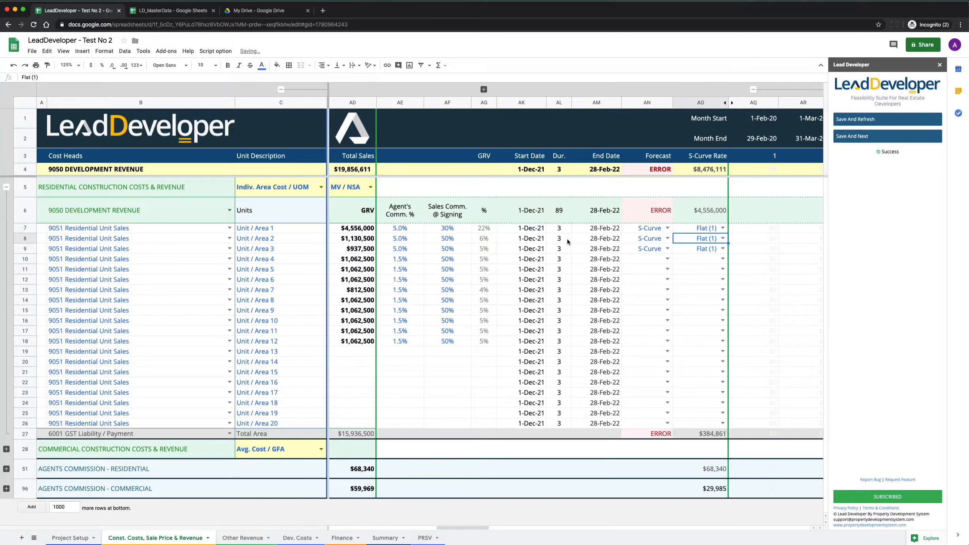
Step: Fill the S-Curve forecast and Flat (1) rate from Unit / Area 3 down to Unit / Area 12
{"action": "left_click", "coordinate": [701, 249]}
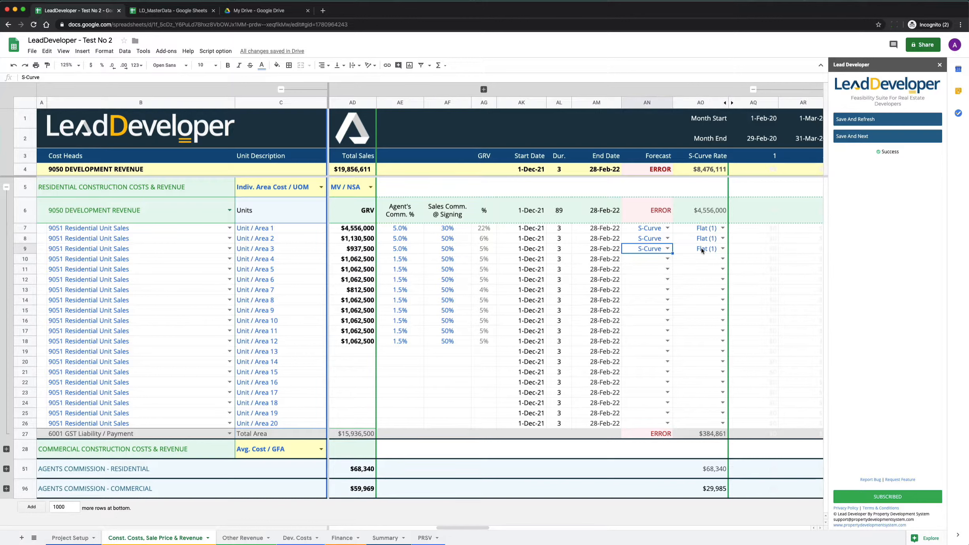
{"action": "left_click_drag", "start_coordinate": [657, 249], "coordinate": [688, 247]}
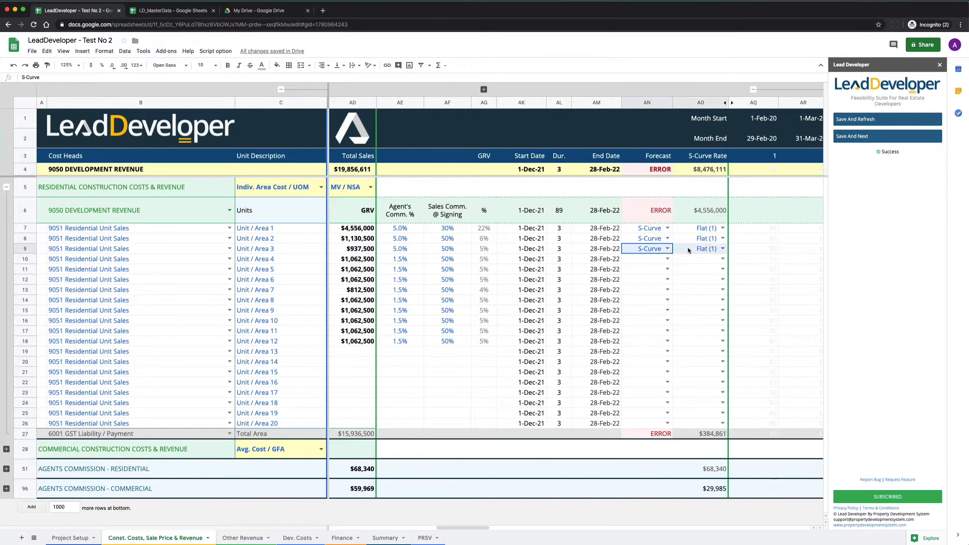
{"action": "left_click", "coordinate": [683, 338], "text": "shift"}
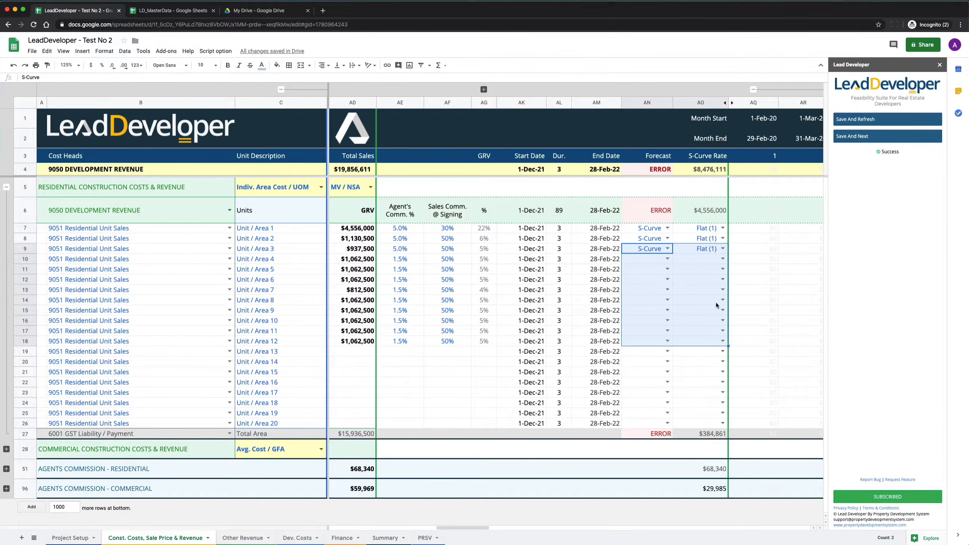
{"action": "key", "text": "super+d"}
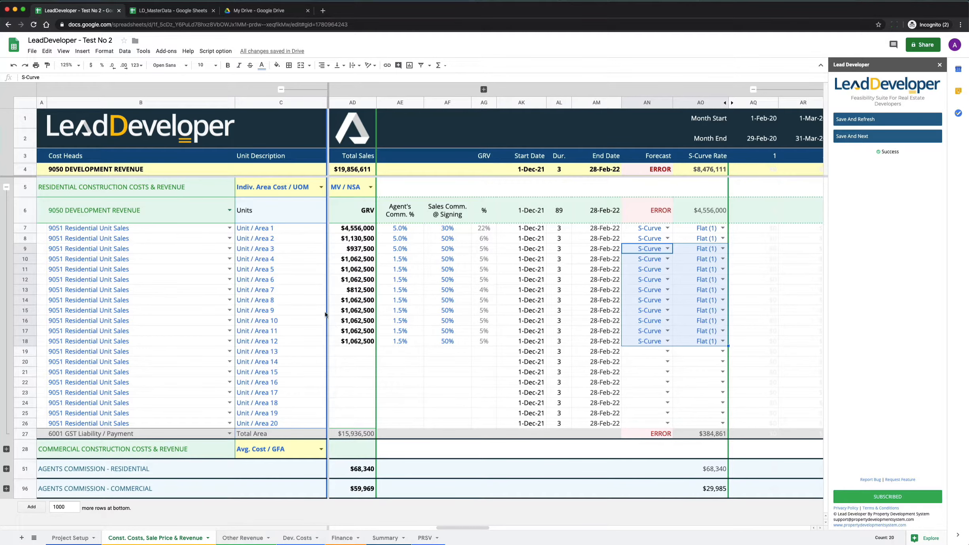
Step: Save and refresh the Const. Costs, Sale Price & Revenue sheet with the LeadDeveloper add-on
{"action": "scroll", "coordinate": [496, 275], "scroll_direction": "left", "scroll_amount": 10}
{"action": "scroll", "coordinate": [496, 275], "scroll_direction": "right", "scroll_amount": 9}
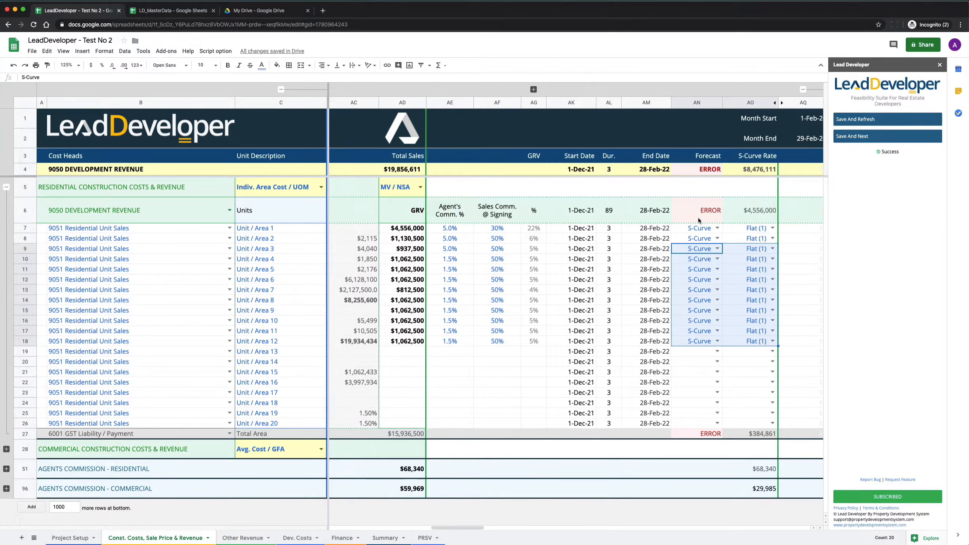
{"action": "left_click", "coordinate": [875, 123]}
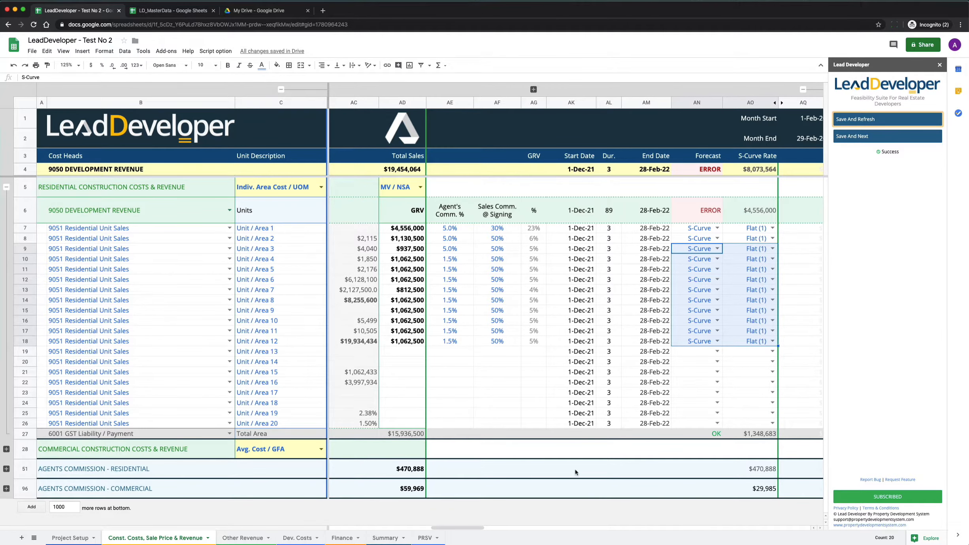
Step: Examine how the residential unit sales and agents commissions are spread across the monthly columns from December 2021 to February 2022
{"action": "scroll", "coordinate": [694, 254], "scroll_direction": "right", "scroll_amount": 15}
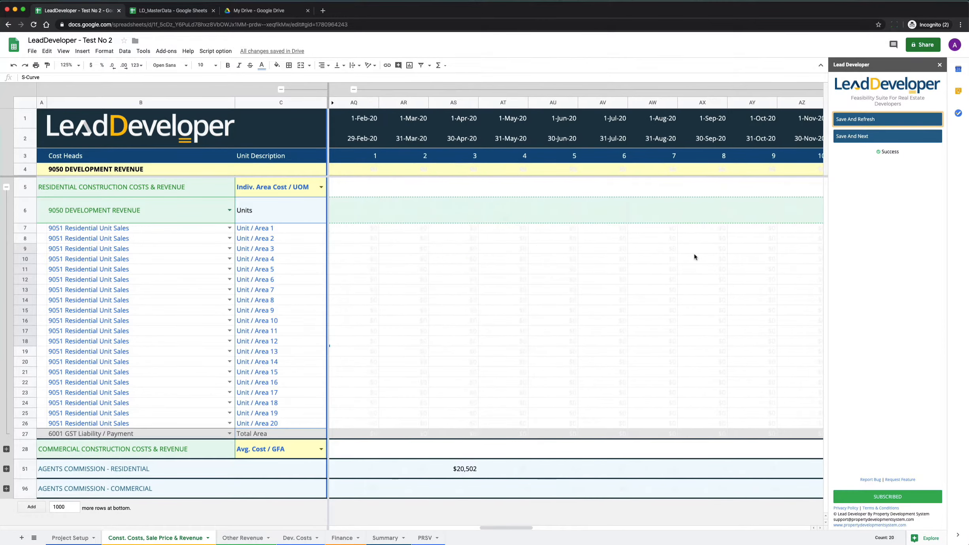
{"action": "scroll", "coordinate": [694, 254], "scroll_direction": "right", "scroll_amount": 3}
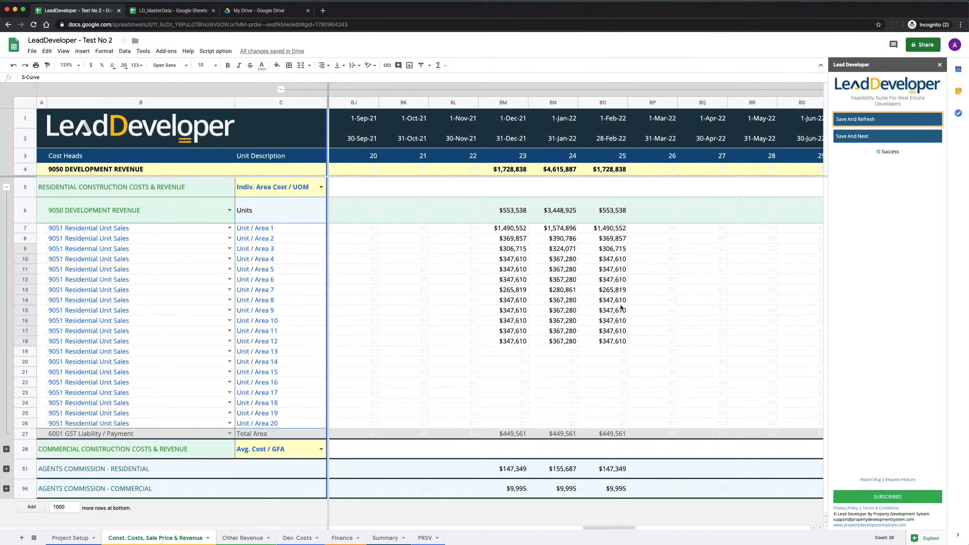
{"action": "scroll", "coordinate": [620, 305], "scroll_direction": "left", "scroll_amount": 15}
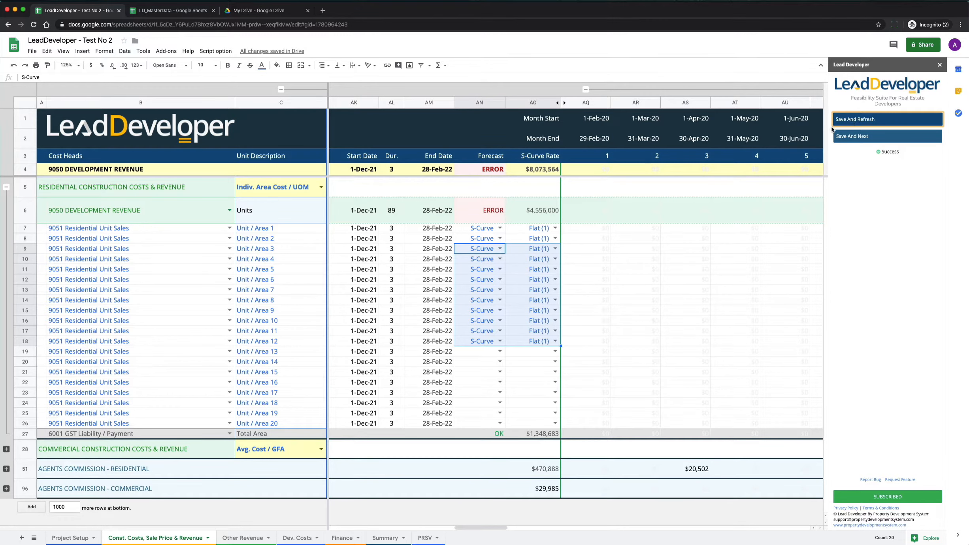
Step: Review the residential units' quantities, descriptions, cost method, areas, construction costs, market values and summary figures at 100% zoom
{"action": "left_click", "coordinate": [81, 66]}
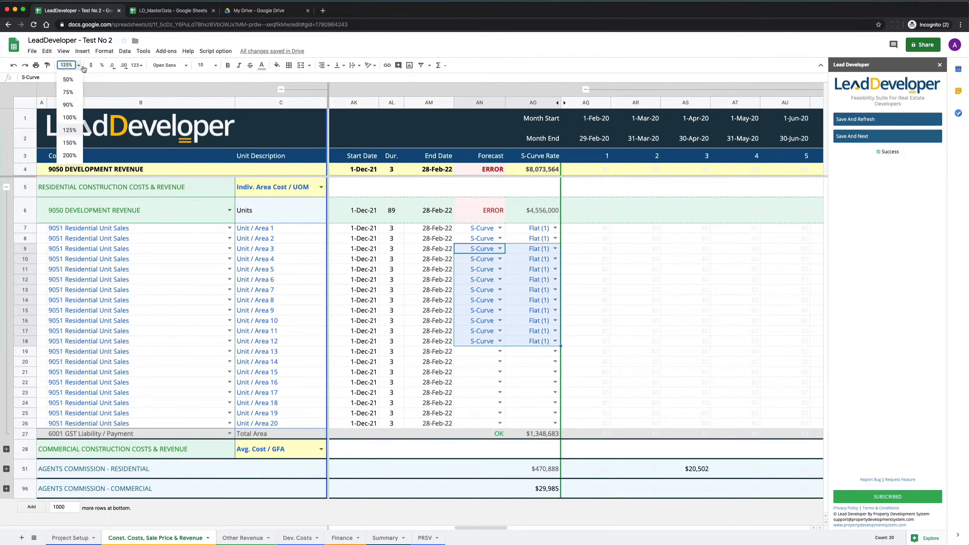
{"action": "left_click", "coordinate": [79, 117]}
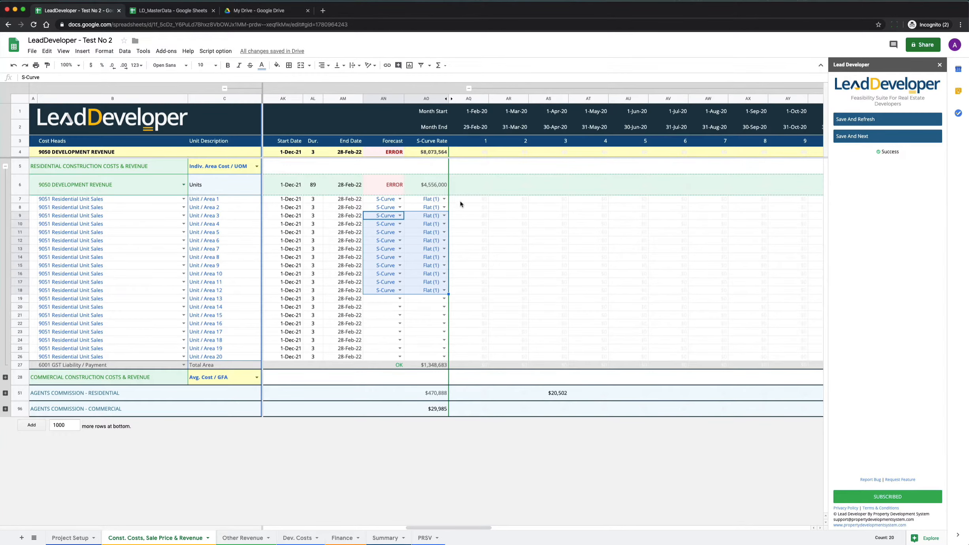
{"action": "scroll", "coordinate": [390, 183], "scroll_direction": "left", "scroll_amount": 15}
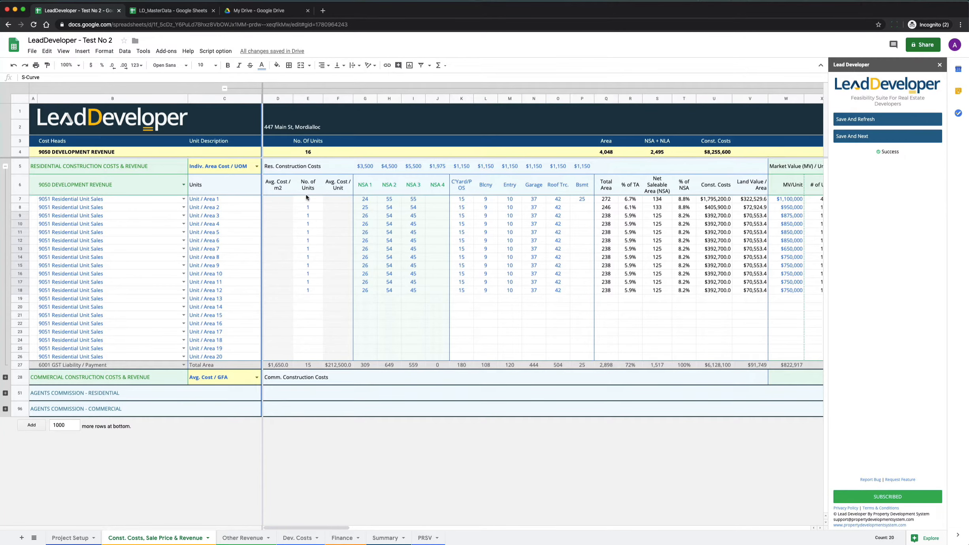
{"action": "left_click_drag", "start_coordinate": [309, 201], "coordinate": [311, 355]}
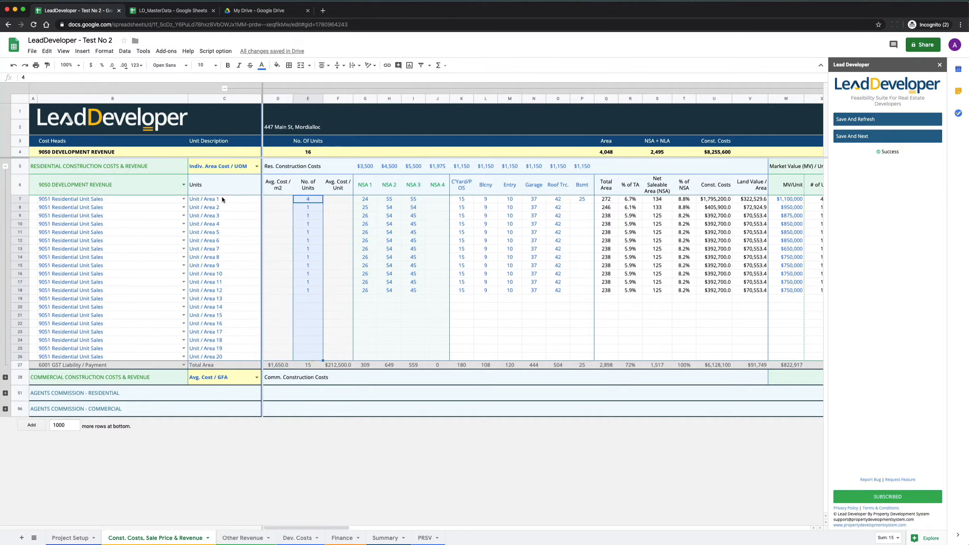
{"action": "left_click_drag", "start_coordinate": [222, 199], "coordinate": [213, 343]}
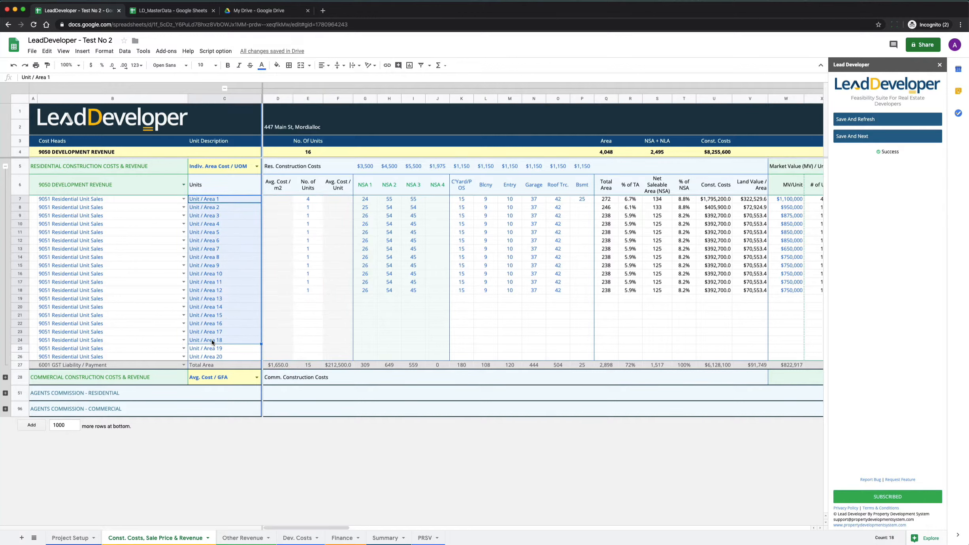
{"action": "left_click", "coordinate": [224, 167]}
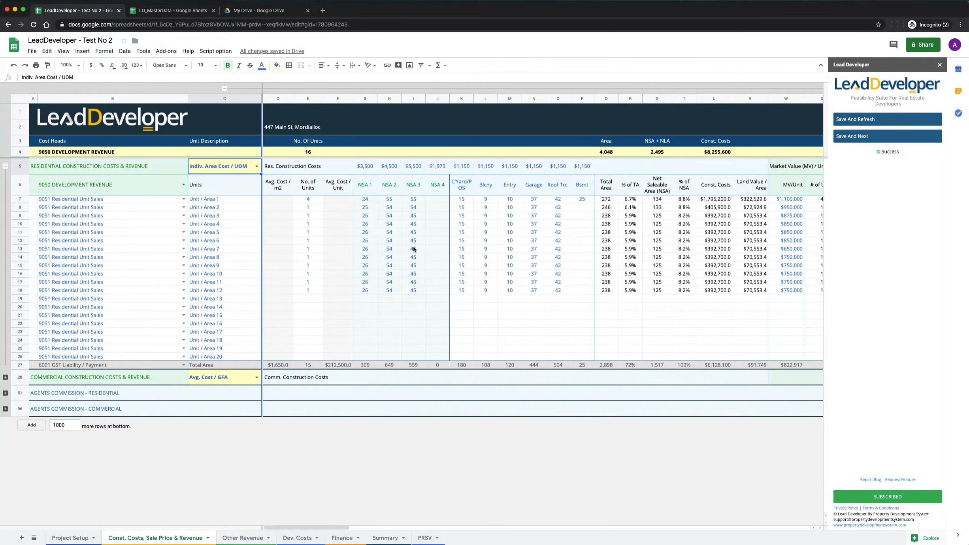
{"action": "scroll", "coordinate": [411, 240], "scroll_direction": "right", "scroll_amount": 2}
{"action": "scroll", "coordinate": [411, 240], "scroll_direction": "right", "scroll_amount": 4}
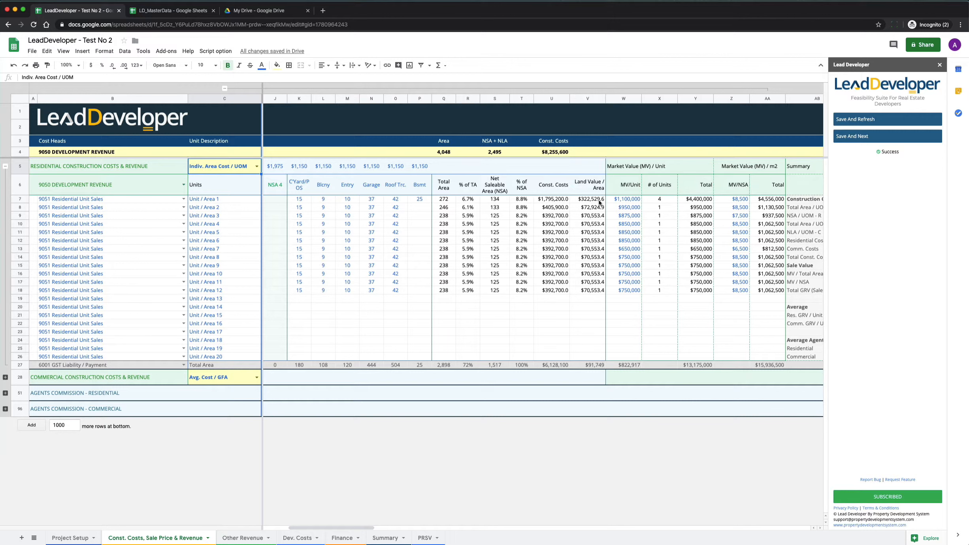
{"action": "scroll", "coordinate": [599, 202], "scroll_direction": "right", "scroll_amount": 4}
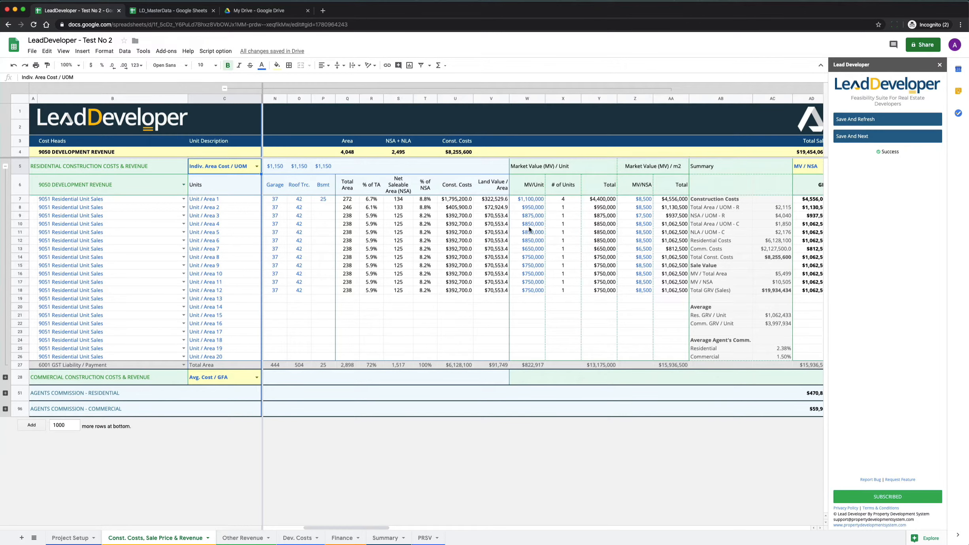
{"action": "scroll", "coordinate": [644, 187], "scroll_direction": "right", "scroll_amount": 3}
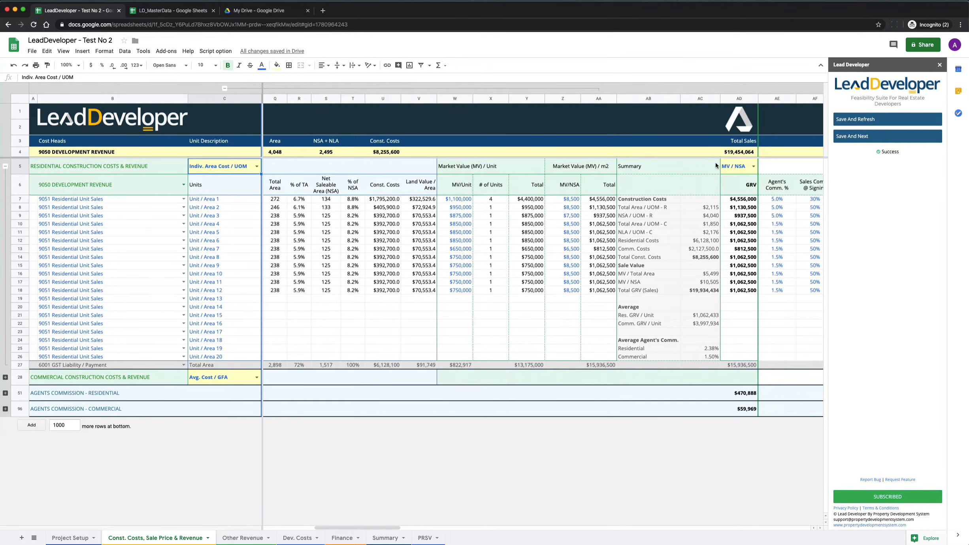
Step: Review the residential units' MV / NSA sale basis, agent's commissions, commission at signing, S-Curve forecast settings and monthly sales spread
{"action": "left_click", "coordinate": [740, 166]}
{"action": "scroll", "coordinate": [743, 234], "scroll_direction": "right", "scroll_amount": 10}
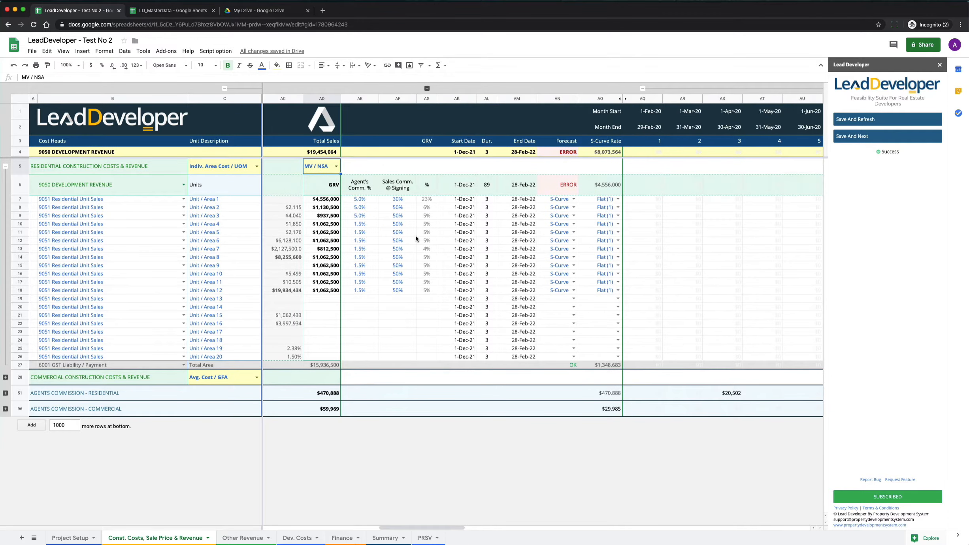
{"action": "left_click_drag", "start_coordinate": [360, 199], "coordinate": [355, 293]}
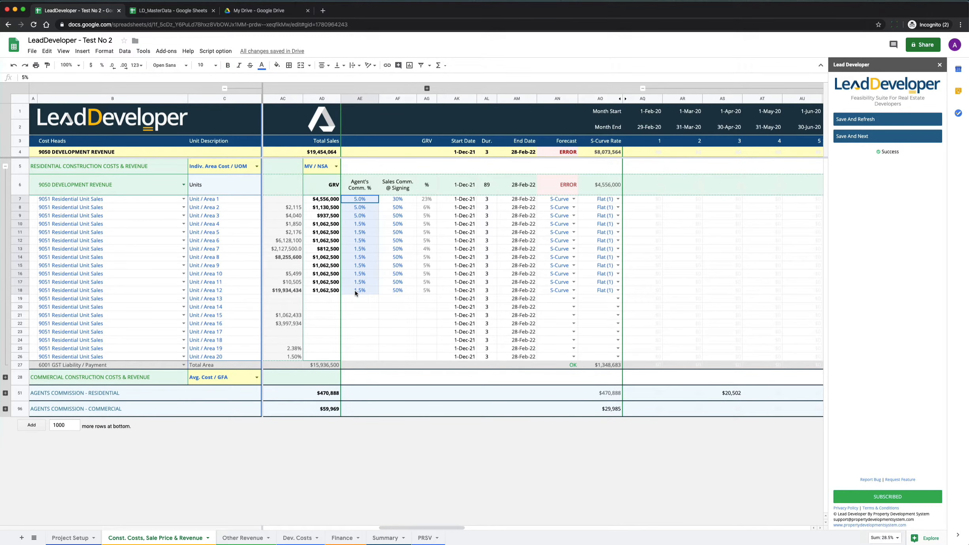
{"action": "left_click", "coordinate": [406, 189]}
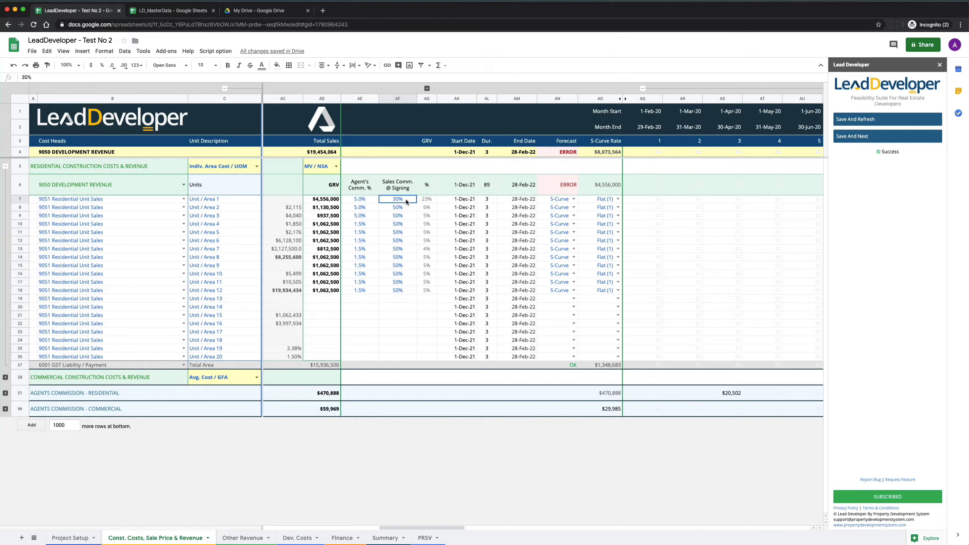
{"action": "left_click_drag", "start_coordinate": [406, 199], "coordinate": [392, 289]}
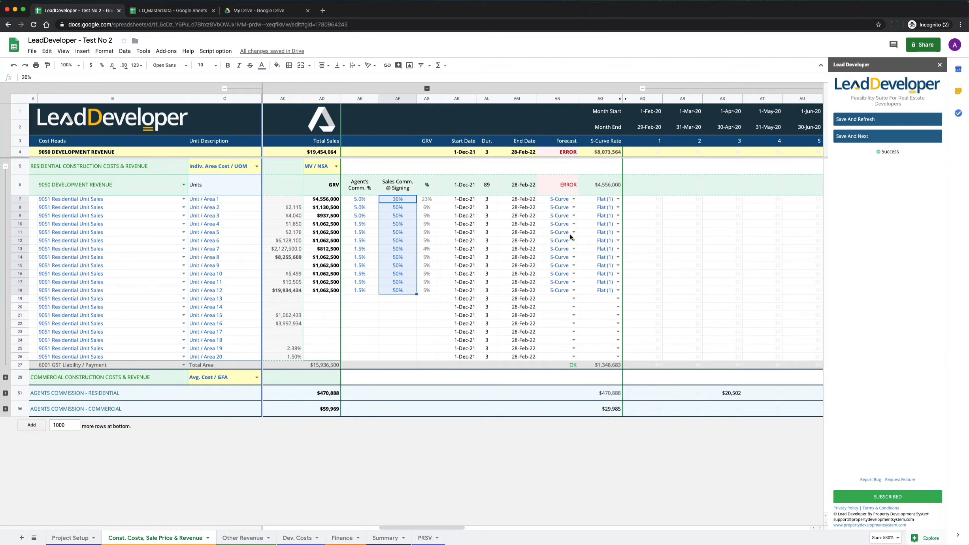
{"action": "left_click_drag", "start_coordinate": [568, 201], "coordinate": [602, 293]}
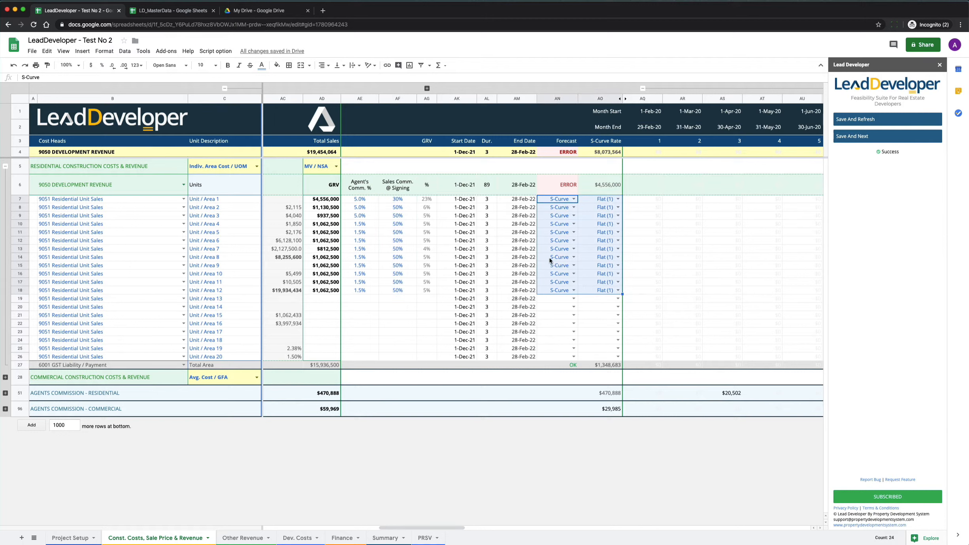
{"action": "scroll", "coordinate": [556, 253], "scroll_direction": "right", "scroll_amount": 15}
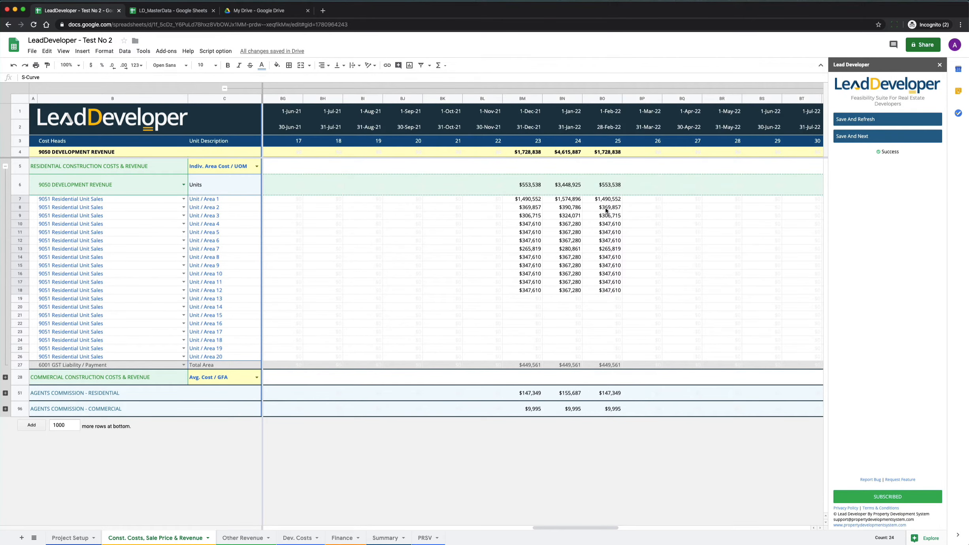
{"action": "scroll", "coordinate": [606, 211], "scroll_direction": "left", "scroll_amount": 15}
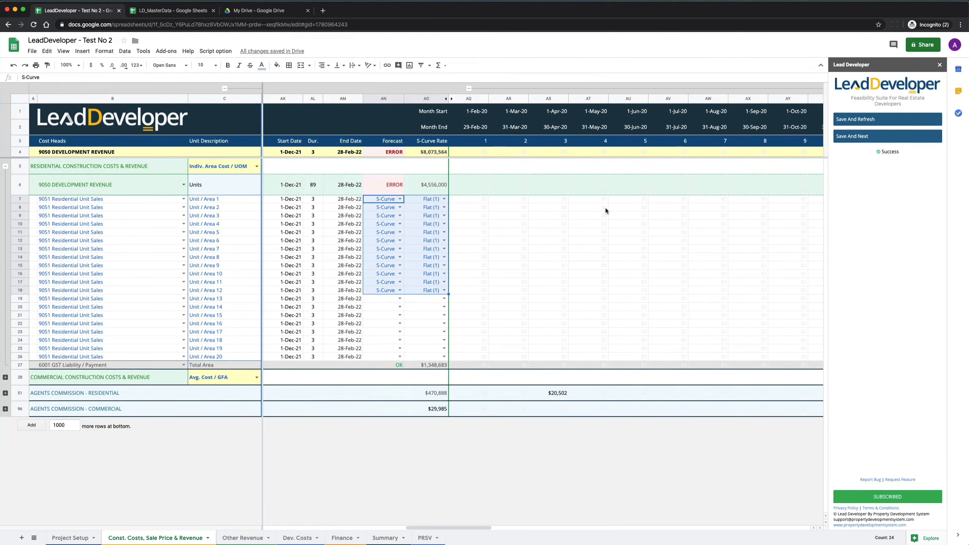
Step: Set Unit / Area 2's S-Curve rate to Steep (9), and save and refresh the sheet with the LeadDeveloper add-on
{"action": "left_click", "coordinate": [443, 207]}
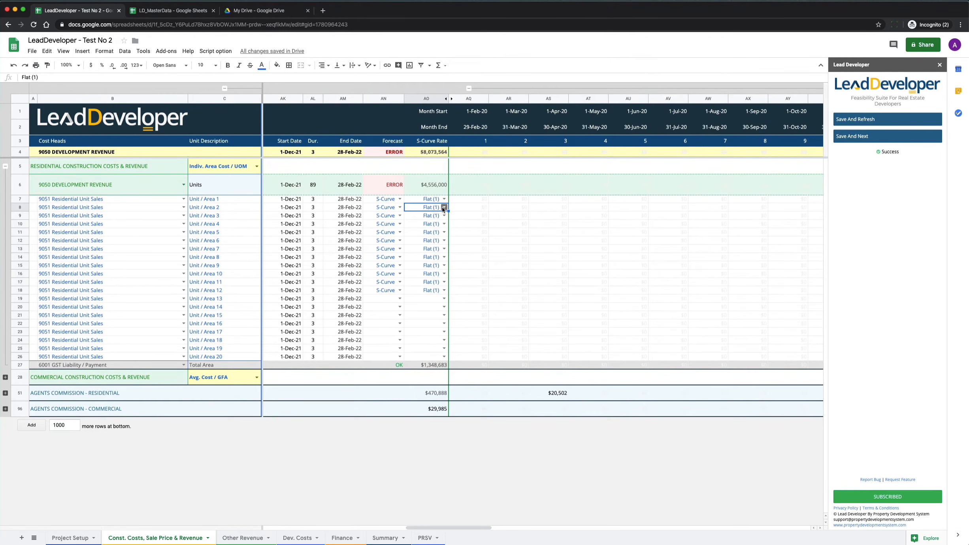
{"action": "left_click", "coordinate": [443, 207]}
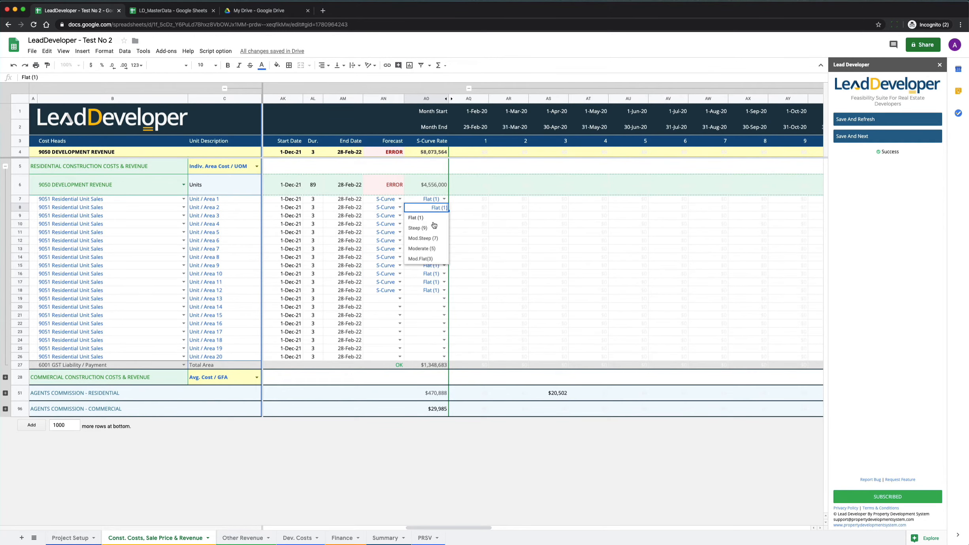
{"action": "left_click", "coordinate": [423, 229]}
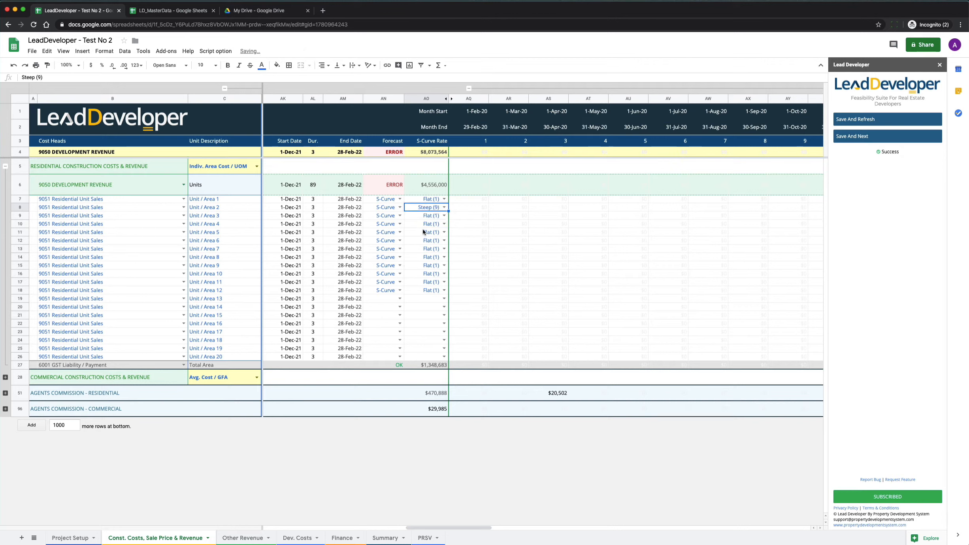
{"action": "left_click", "coordinate": [863, 121]}
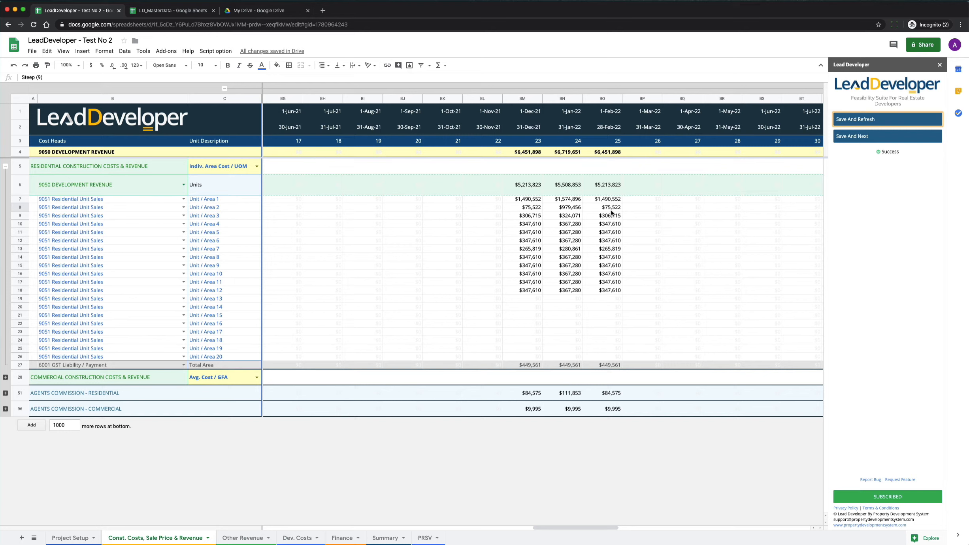
Step: Review the refreshed residential sales and forecast settings, and check the Project Setup sheet before returning to Const. Costs, Sale Price & Revenue
{"action": "scroll", "coordinate": [611, 214], "scroll_direction": "left", "scroll_amount": 15}
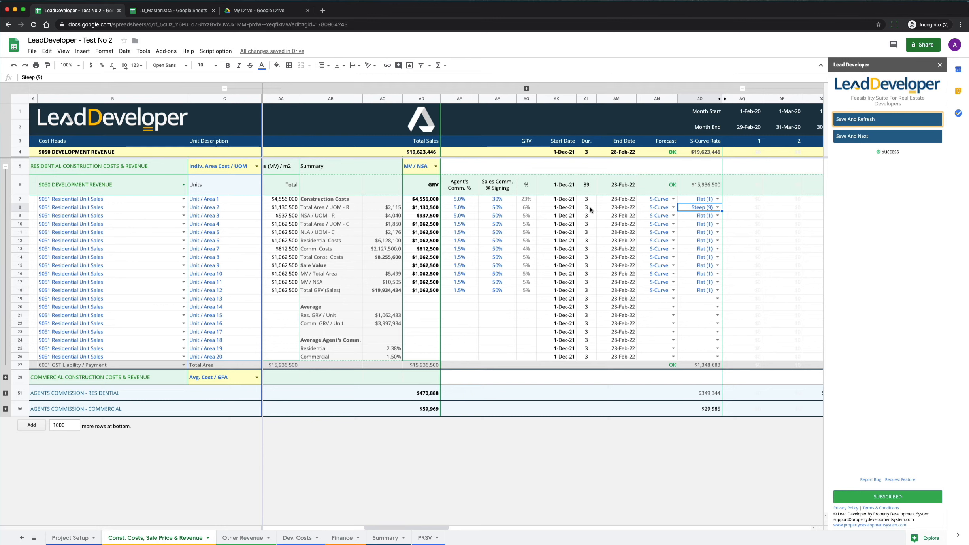
{"action": "left_click", "coordinate": [70, 538]}
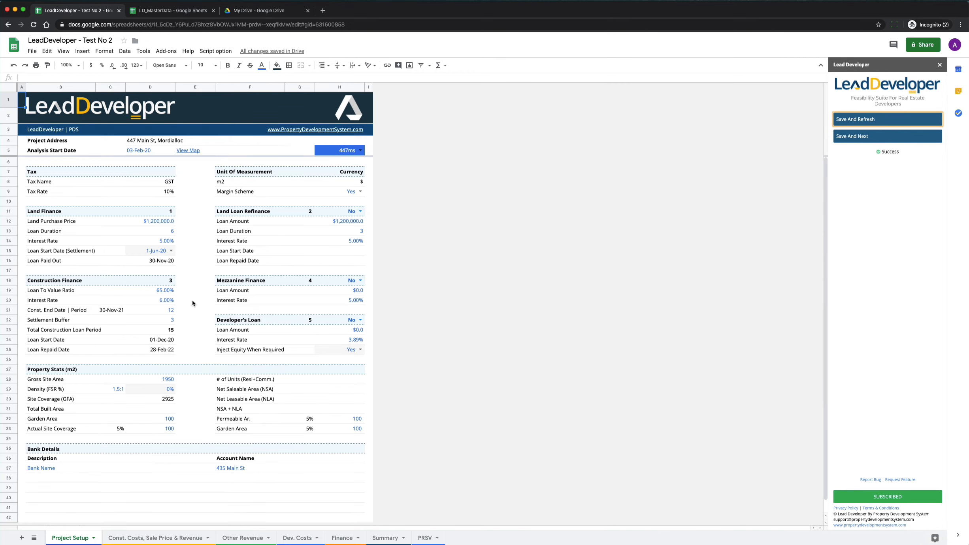
{"action": "left_click", "coordinate": [156, 538]}
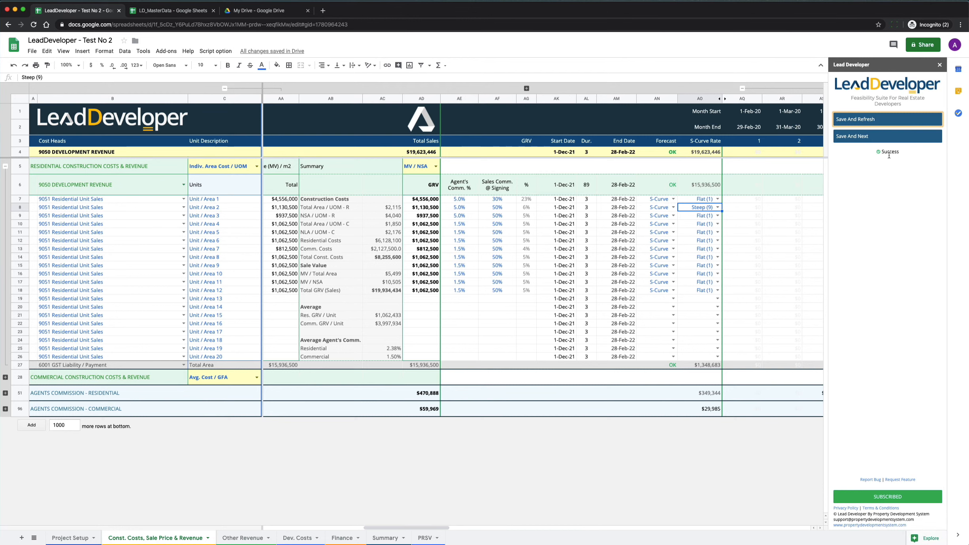
Step: Collapse the residential construction costs and revenue rows, and expand the commercial ones to reach Other Built Area 1
{"action": "left_click", "coordinate": [113, 381]}
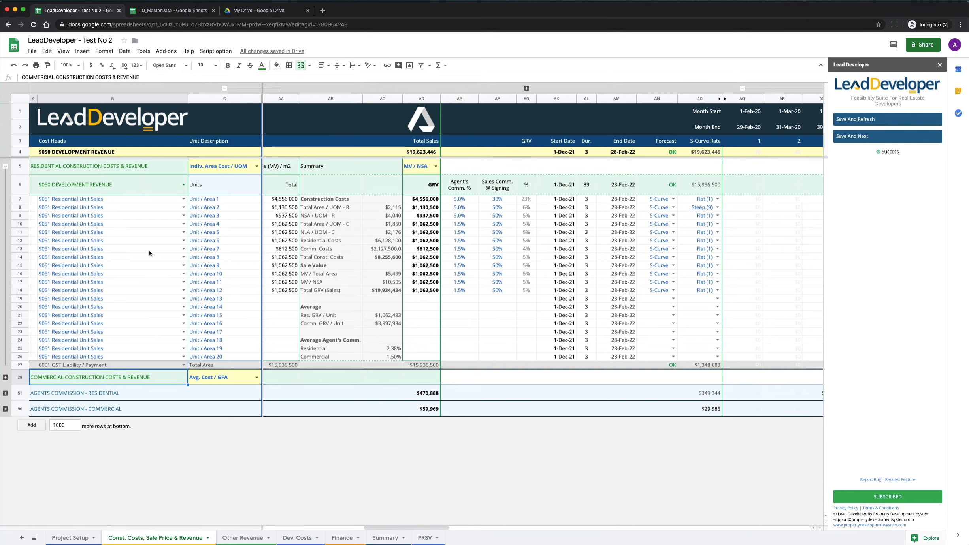
{"action": "left_click", "coordinate": [6, 167]}
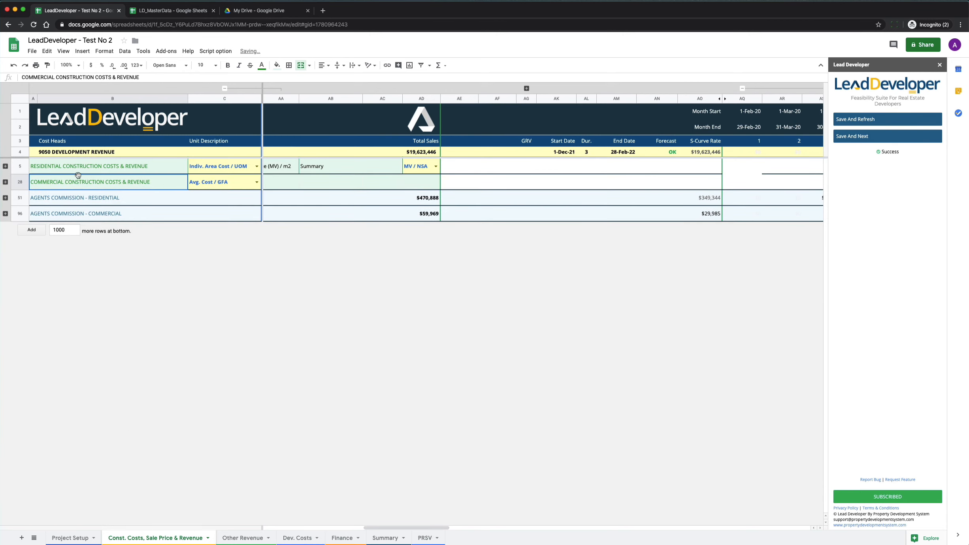
{"action": "left_click", "coordinate": [5, 182]}
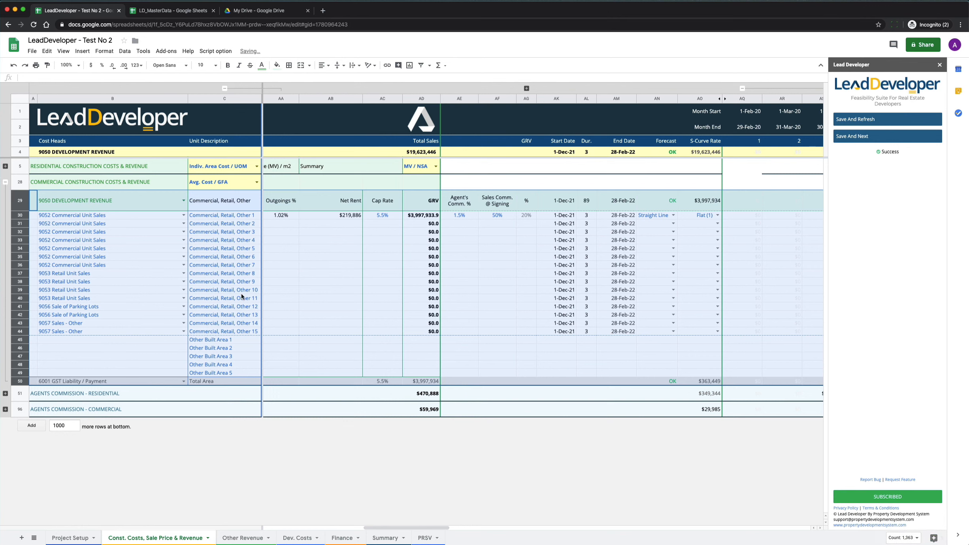
{"action": "left_click", "coordinate": [219, 340]}
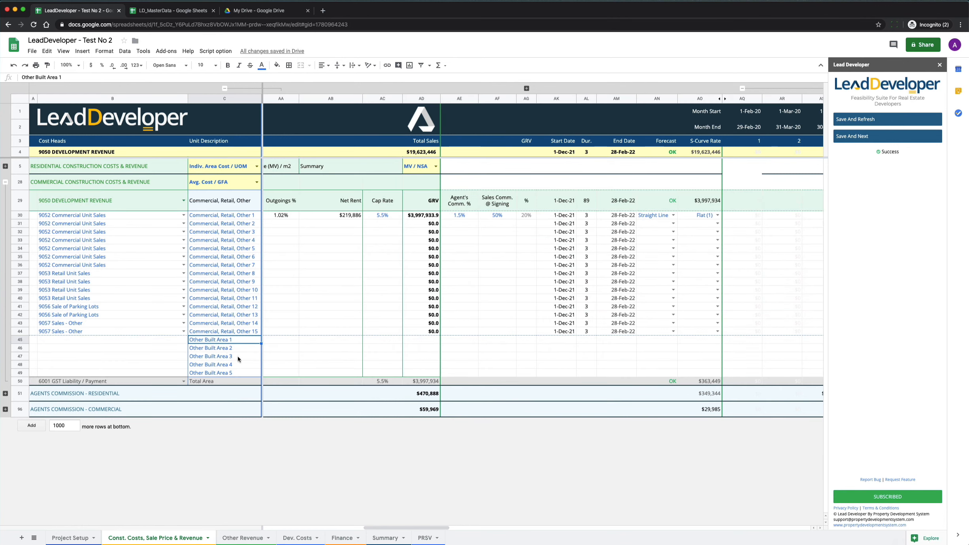